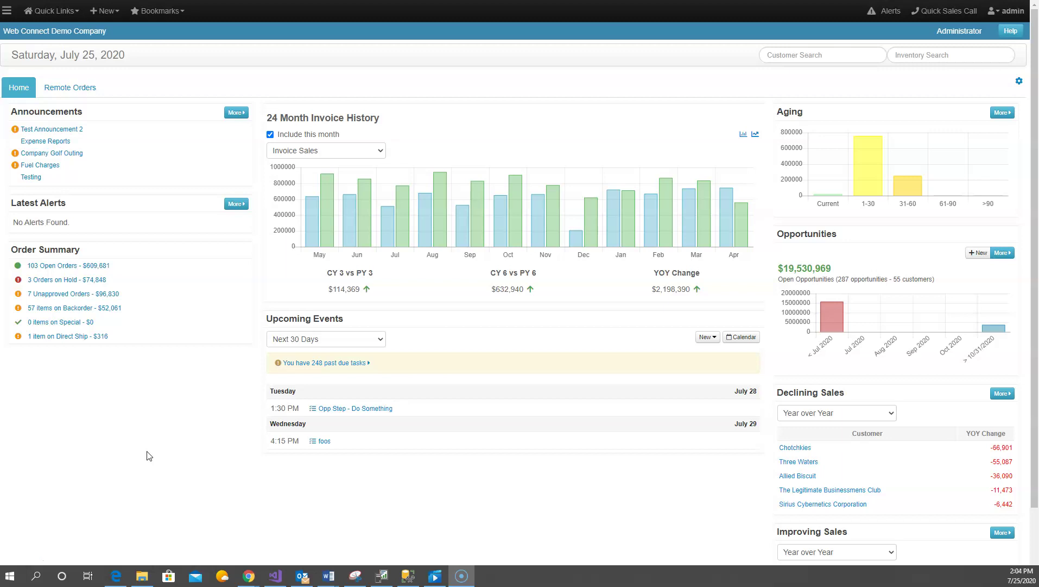
{"action": "left_click", "coordinate": [221, 314]}
{"action": "mouse_move", "coordinate": [251, 90]}
{"action": "left_mouse_down"}
{"action": "mouse_move", "coordinate": [263, 78]}
{"action": "mouse_move", "coordinate": [237, 81]}
{"action": "left_mouse_up"}
{"action": "left_click", "coordinate": [238, 82]}
{"action": "left_click", "coordinate": [225, 85]}
{"action": "mouse_move", "coordinate": [224, 81]}
{"action": "left_mouse_down"}
{"action": "mouse_move", "coordinate": [155, 83]}
{"action": "mouse_move", "coordinate": [226, 81]}
{"action": "left_mouse_up"}
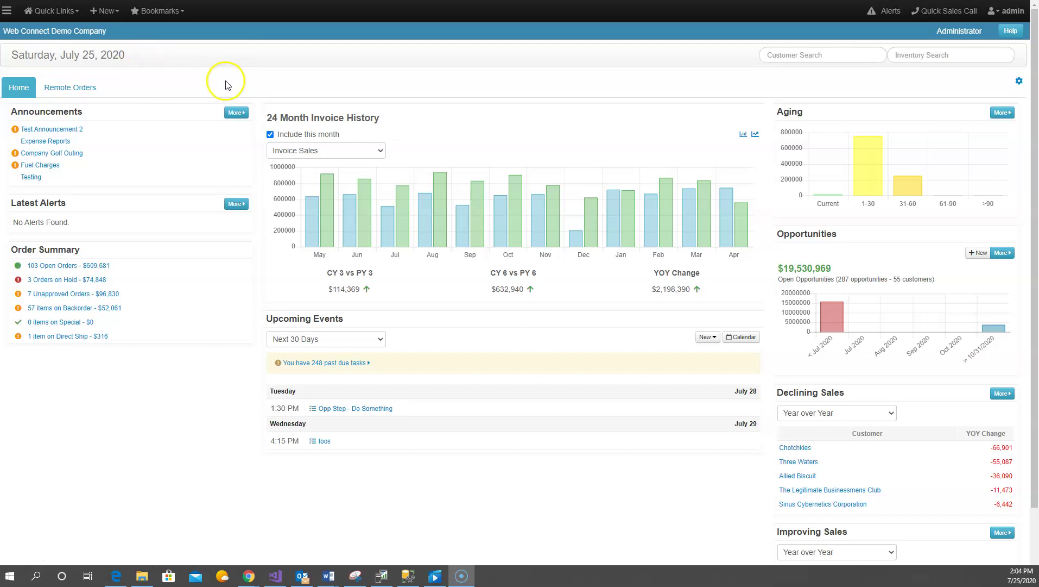
Start a new remote order.
{"action": "left_click", "coordinate": [109, 12]}
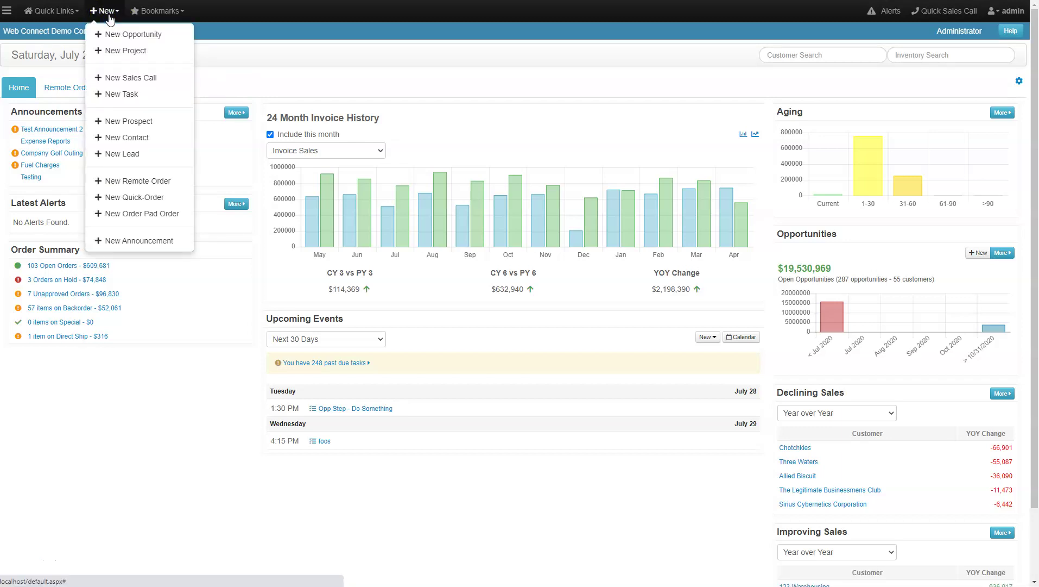
{"action": "left_click", "coordinate": [137, 180]}
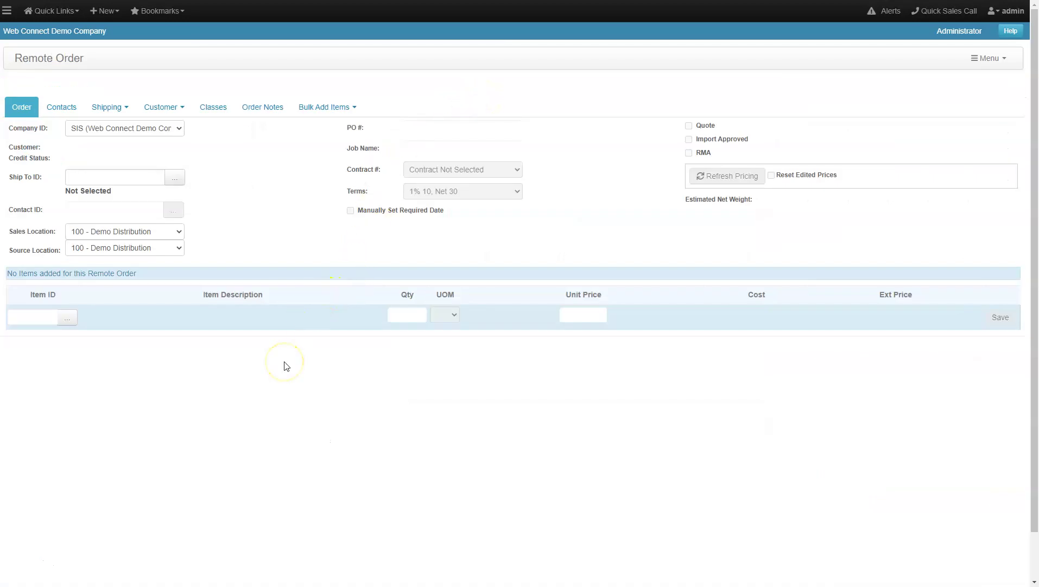
{"action": "left_click", "coordinate": [551, 102]}
{"action": "left_click", "coordinate": [532, 105]}
Search all ship-to locations, select 123 Warehousing - Dock 2 for the order, and dismiss its mandatory notes.
{"action": "left_click", "coordinate": [175, 178]}
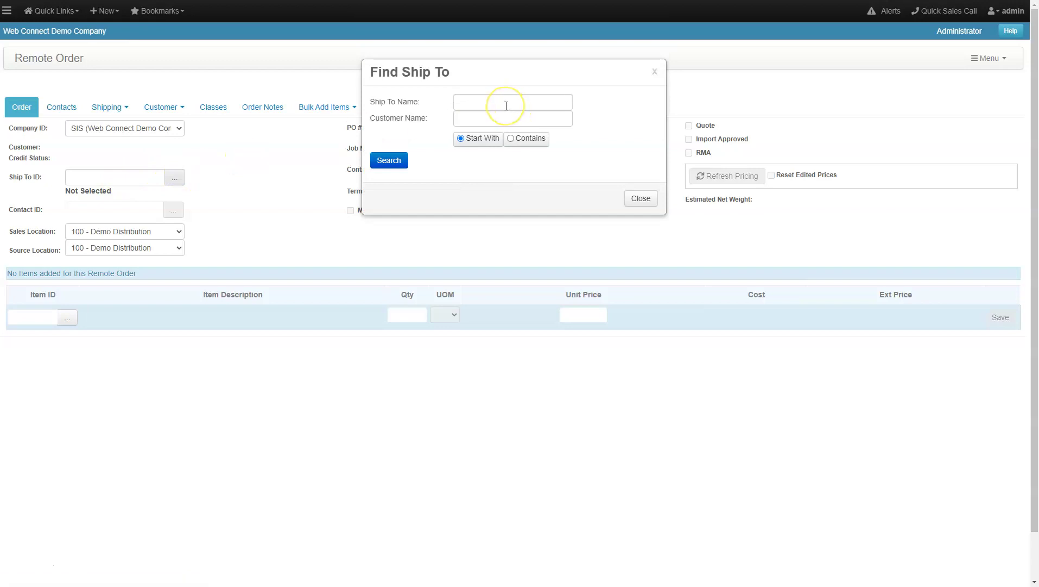
{"action": "left_click", "coordinate": [501, 124]}
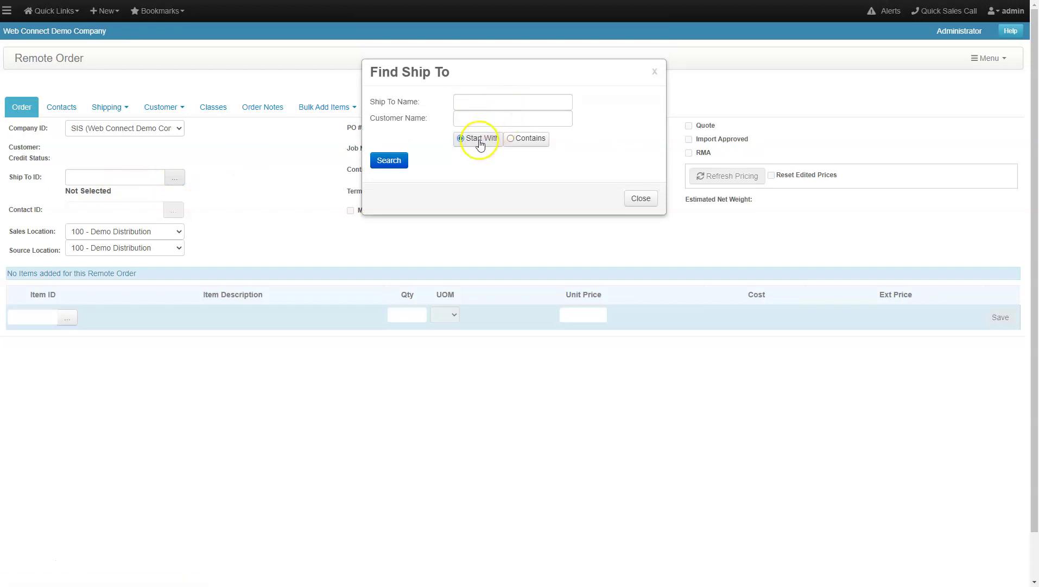
{"action": "left_click", "coordinate": [387, 161]}
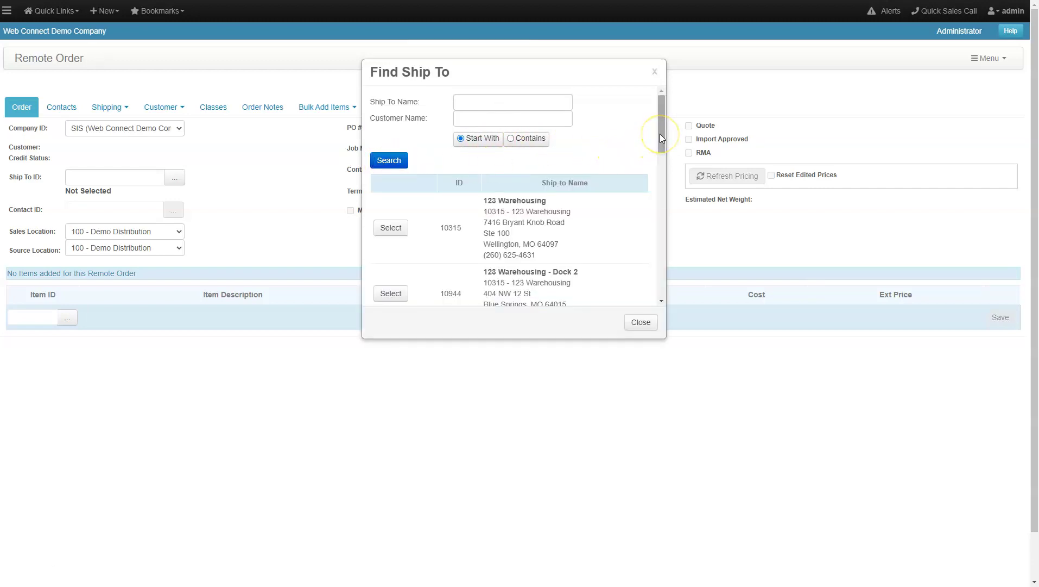
{"action": "mouse_move", "coordinate": [661, 134]}
{"action": "left_mouse_down"}
{"action": "mouse_move", "coordinate": [659, 147]}
{"action": "mouse_move", "coordinate": [665, 123]}
{"action": "mouse_move", "coordinate": [663, 152]}
{"action": "mouse_move", "coordinate": [665, 133]}
{"action": "left_mouse_up"}
{"action": "left_click", "coordinate": [391, 293]}
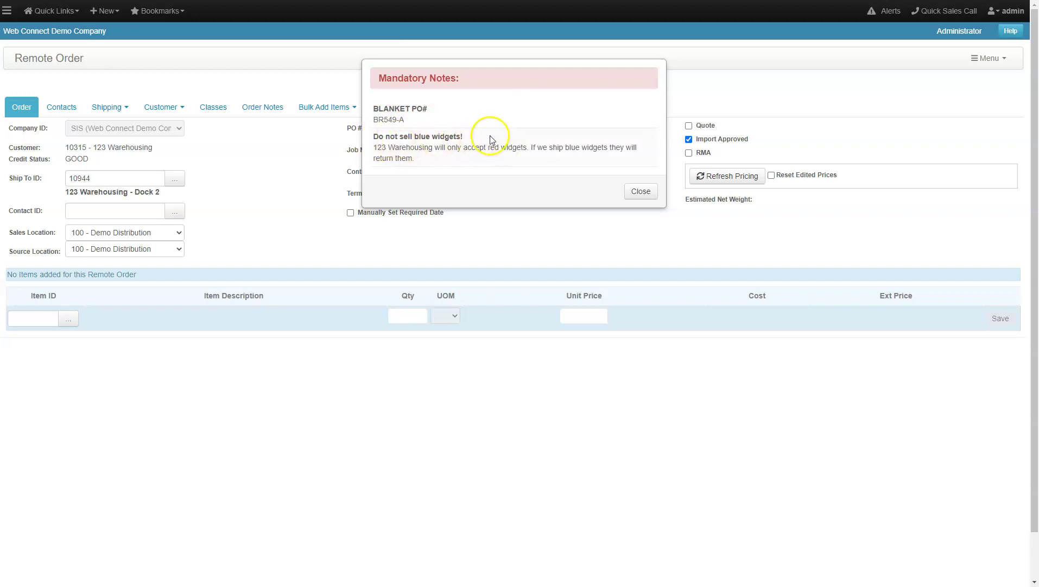
{"action": "left_click", "coordinate": [641, 191]}
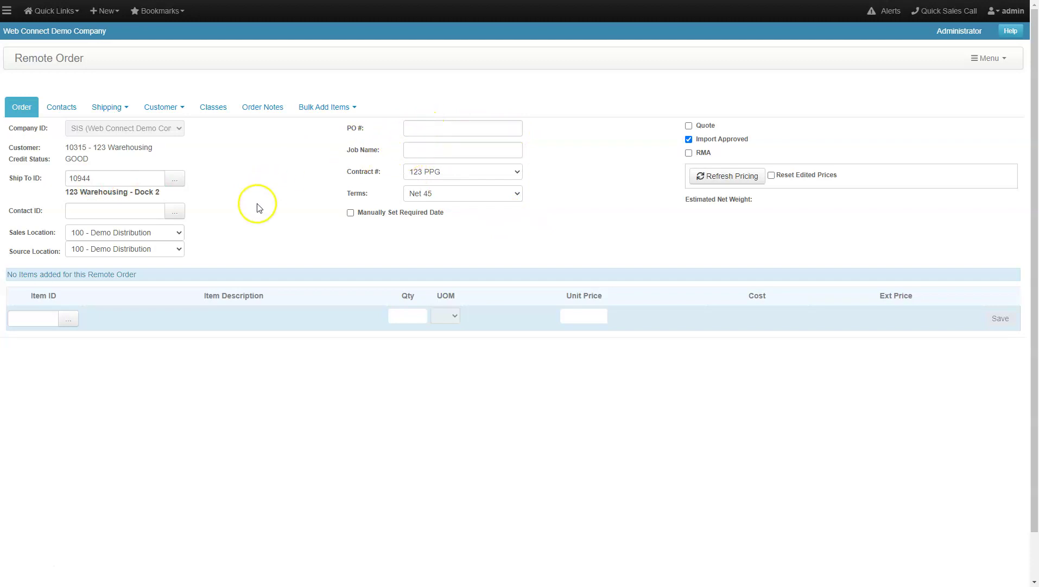
Review the contracts available for the order without changing the selected one.
{"action": "left_click", "coordinate": [461, 173]}
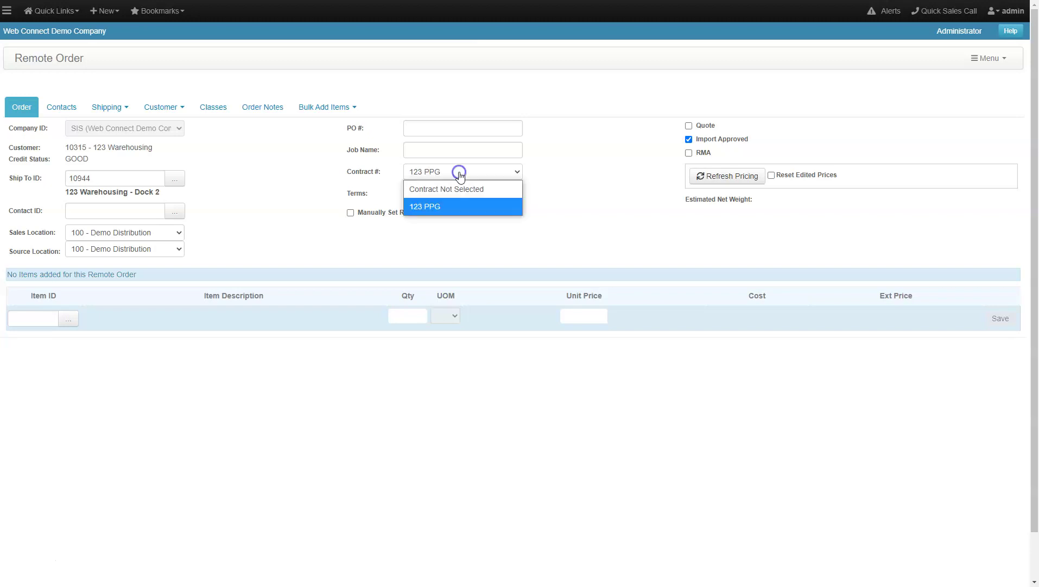
{"action": "left_click", "coordinate": [461, 172]}
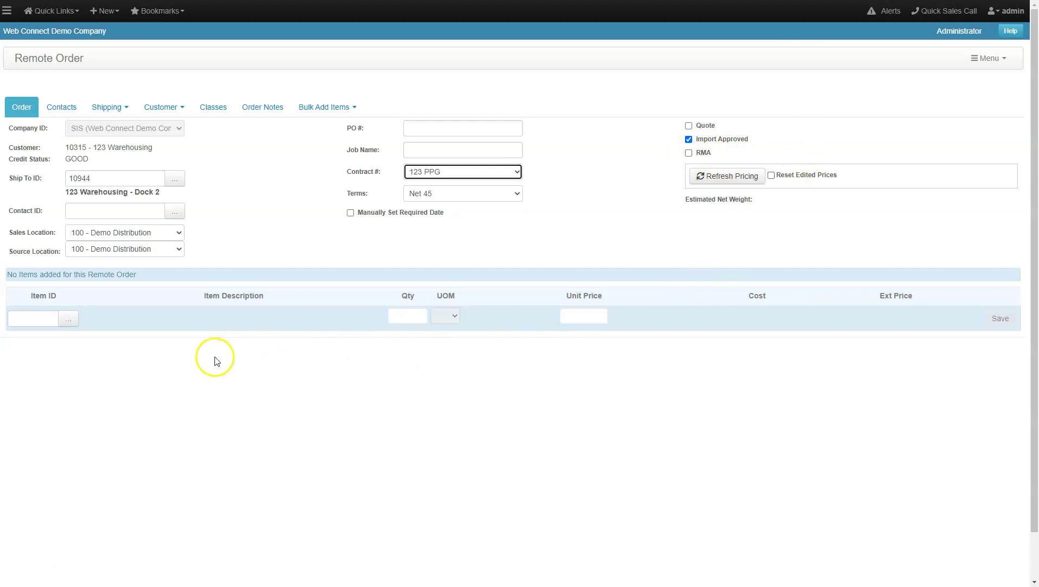
Enter item DAQ-6 on the new order line with a quantity of 2 and EA as the unit of measure.
{"action": "left_click", "coordinate": [24, 321]}
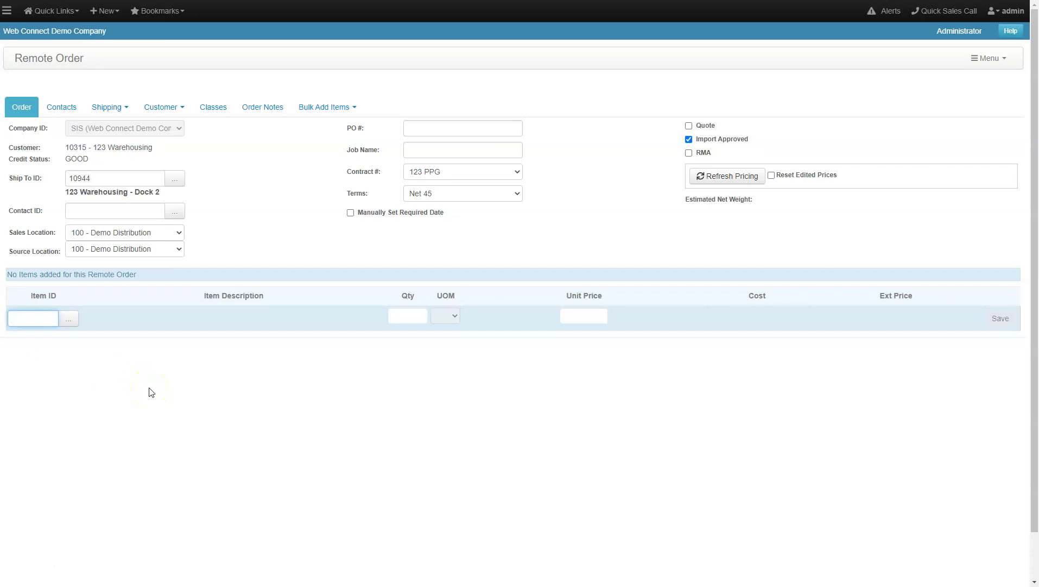
{"action": "type", "text": "daq-6"}
{"action": "key", "text": "Tab"}
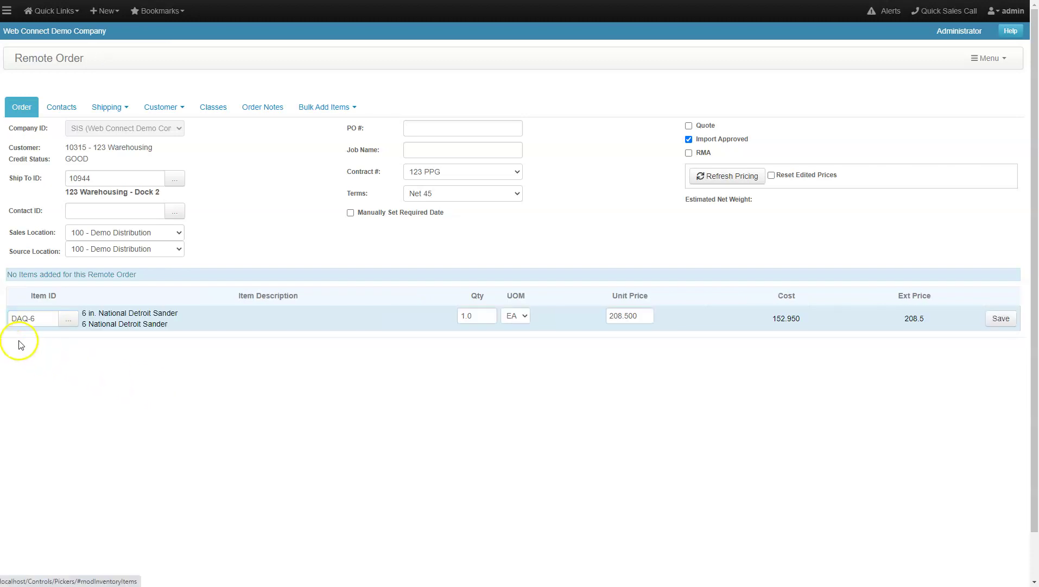
{"action": "left_click", "coordinate": [514, 318]}
{"action": "left_click", "coordinate": [516, 334]}
{"action": "left_click", "coordinate": [476, 315]}
{"action": "type", "text": "2"}
{"action": "key", "text": "Tab"}
Set the DAQ-6 line's unit price to 210 and save the line to the order.
{"action": "left_click", "coordinate": [641, 315]}
{"action": "mouse_move", "coordinate": [641, 315]}
{"action": "left_mouse_down"}
{"action": "mouse_move", "coordinate": [611, 315]}
{"action": "mouse_move", "coordinate": [639, 315]}
{"action": "left_mouse_up"}
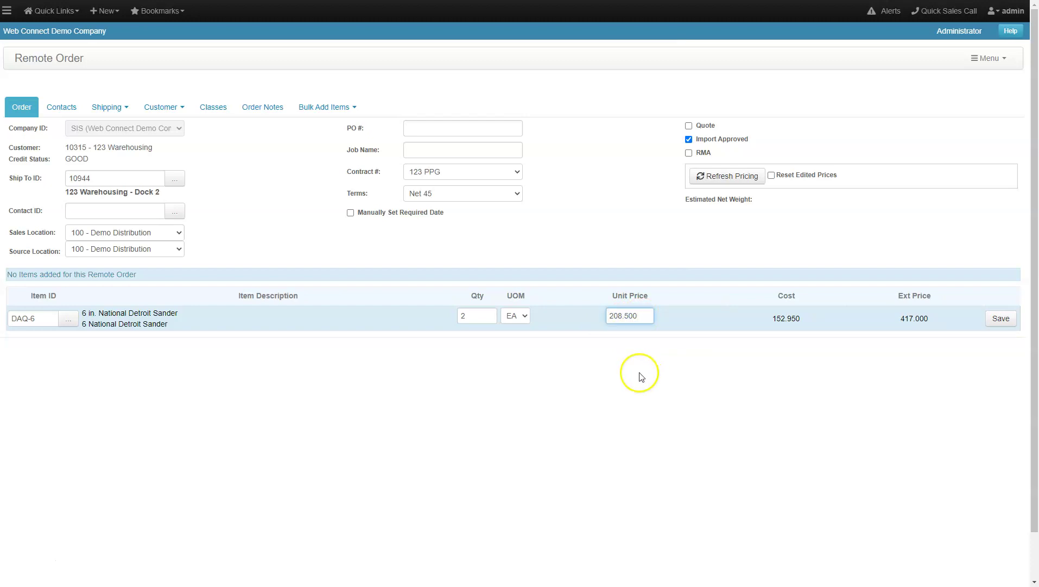
{"action": "left_click_drag", "start_coordinate": [641, 316], "coordinate": [598, 321]}
{"action": "type", "text": "210"}
{"action": "left_click", "coordinate": [1001, 318]}
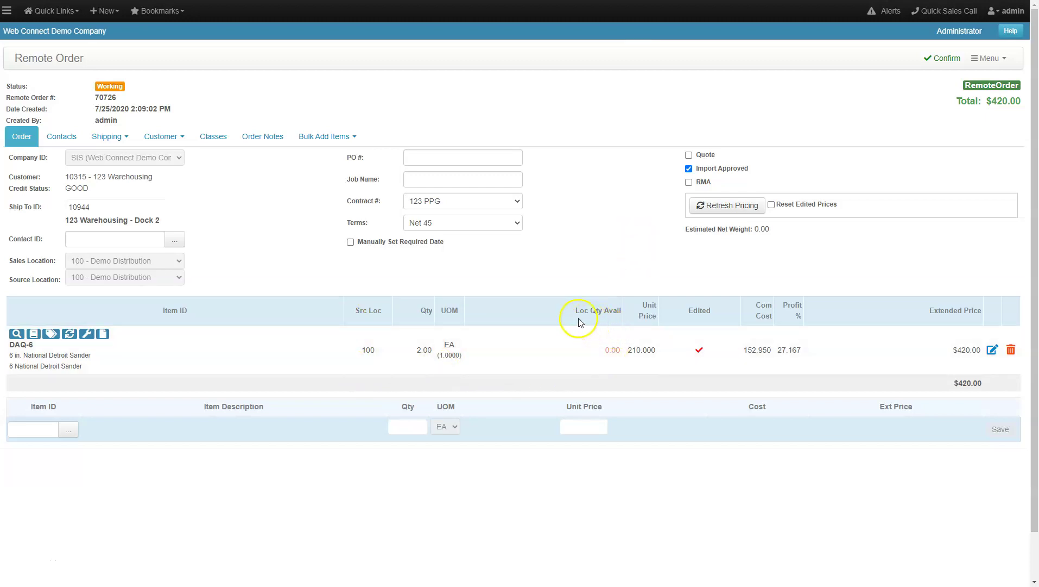
Check the DAQ-6 line's available quantity and view the item's stock and cost details by location.
{"action": "double_click", "coordinate": [618, 350]}
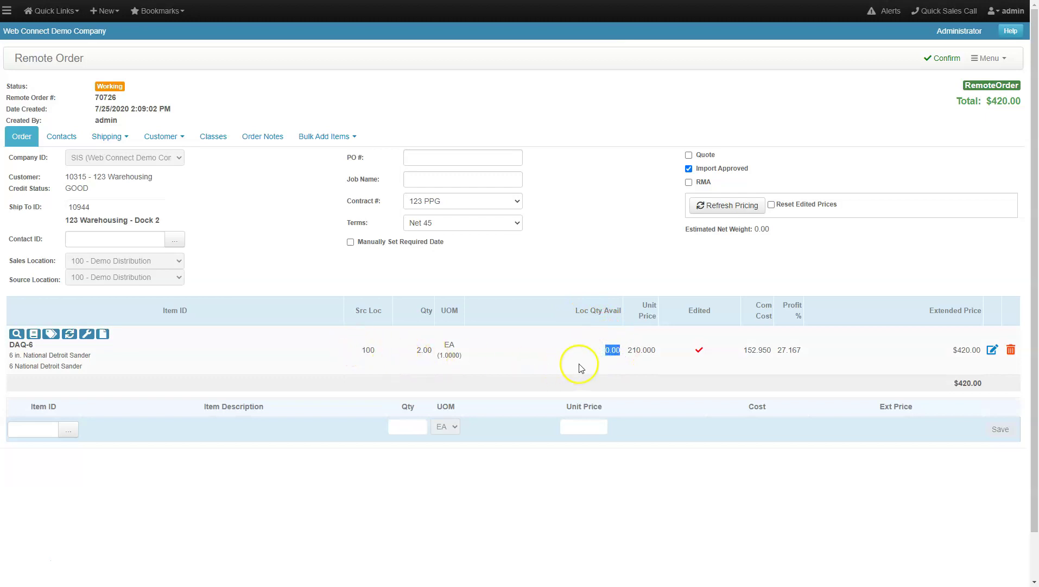
{"action": "left_click", "coordinate": [598, 341]}
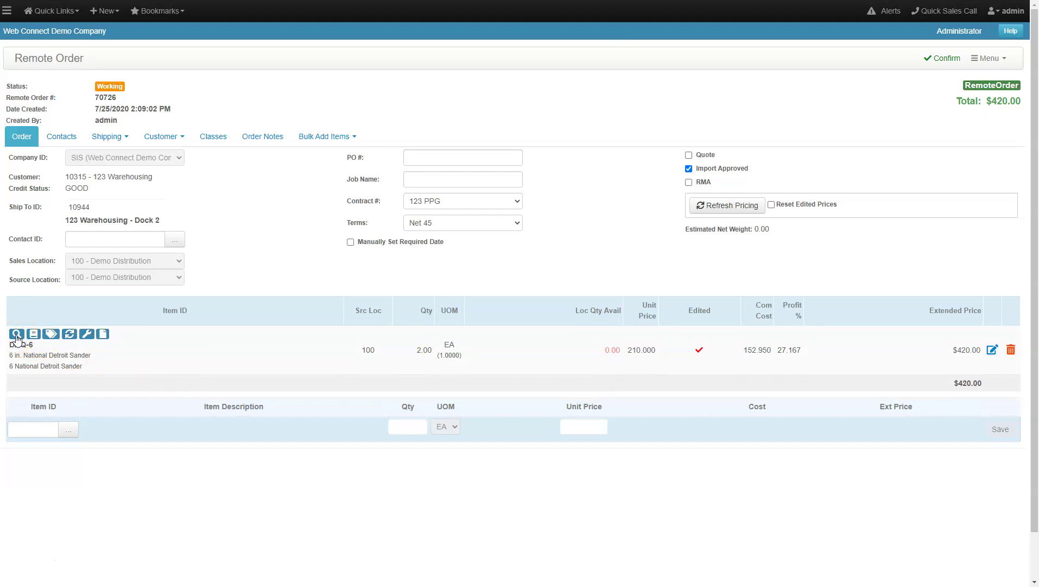
{"action": "left_click", "coordinate": [17, 334]}
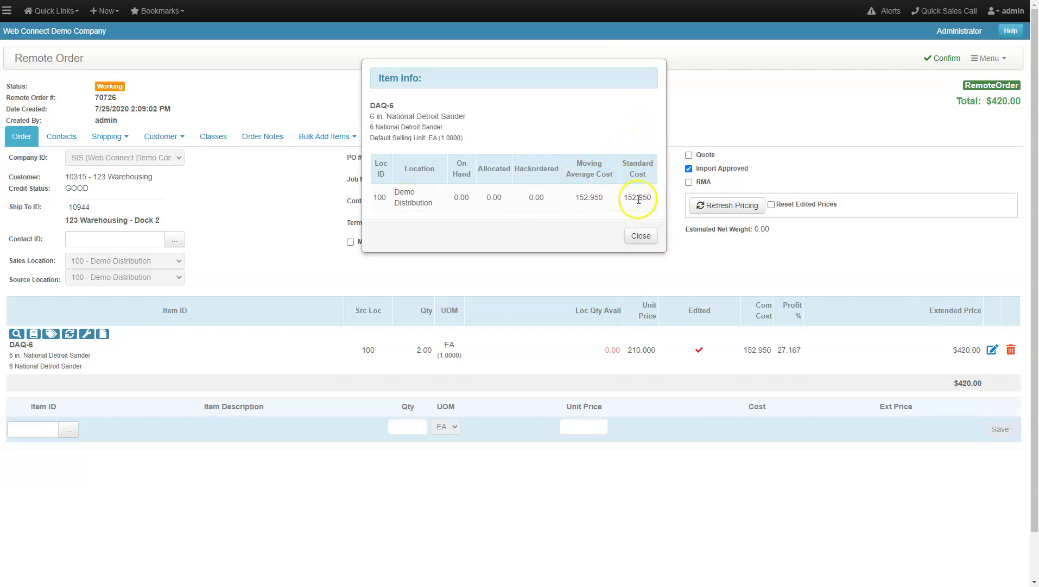
{"action": "left_click", "coordinate": [641, 235]}
Look through the order history of item DAQ-6 and close it.
{"action": "left_click", "coordinate": [35, 334]}
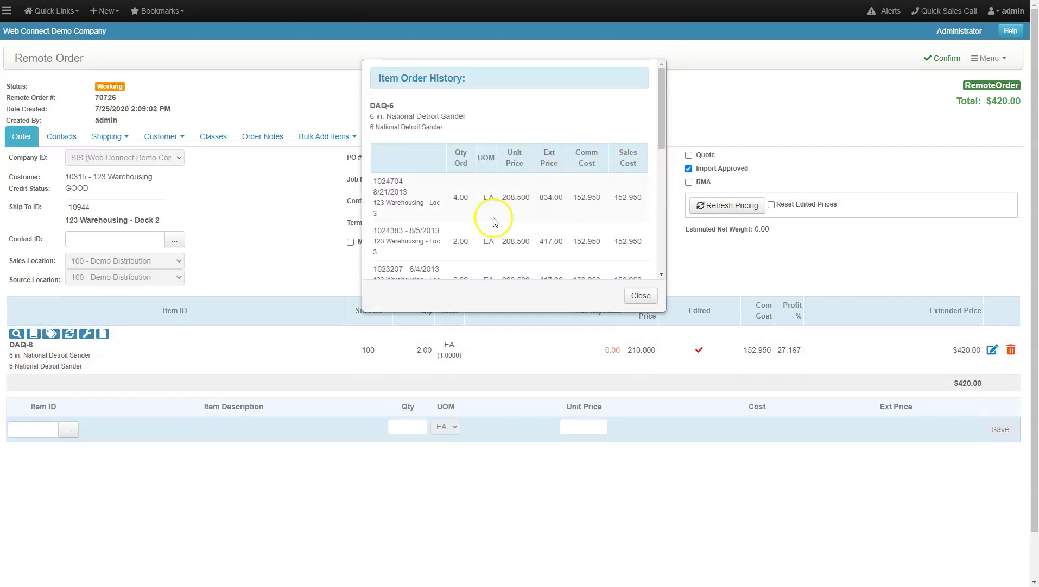
{"action": "left_click_drag", "start_coordinate": [662, 133], "coordinate": [660, 262]}
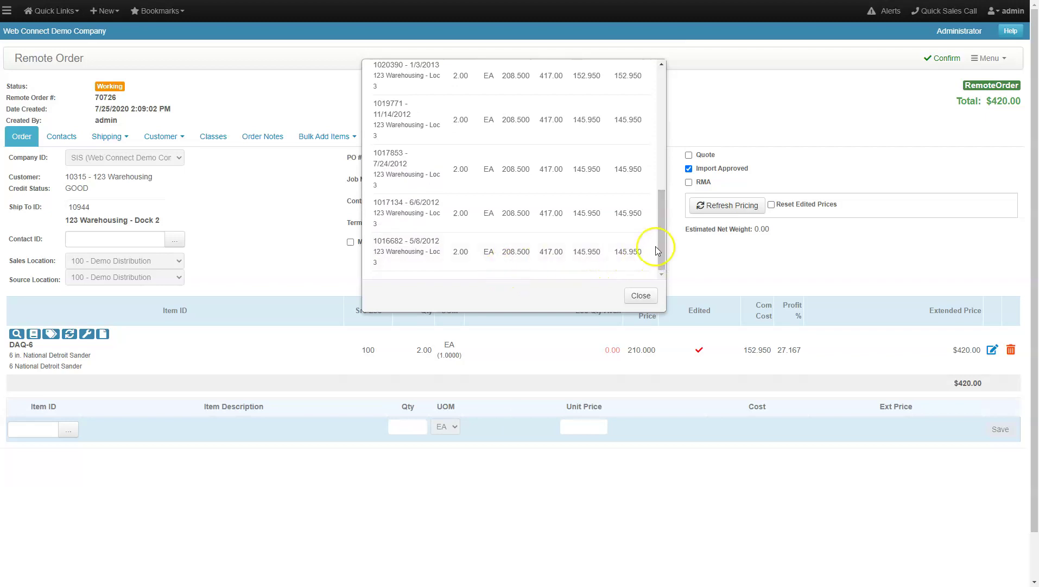
{"action": "scroll", "coordinate": [663, 215], "scroll_direction": "up", "scroll_amount": 10}
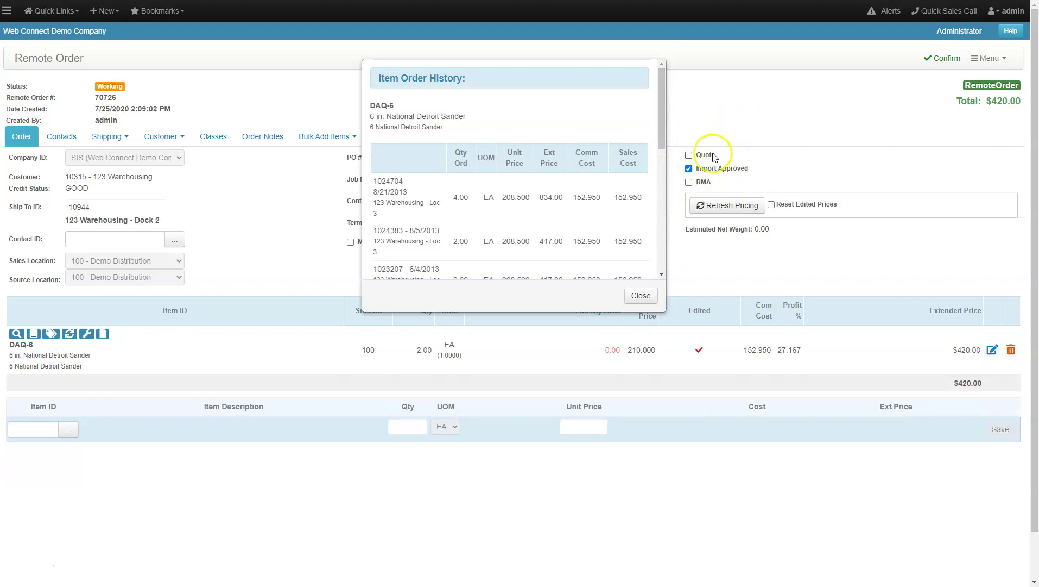
{"action": "left_click", "coordinate": [641, 296]}
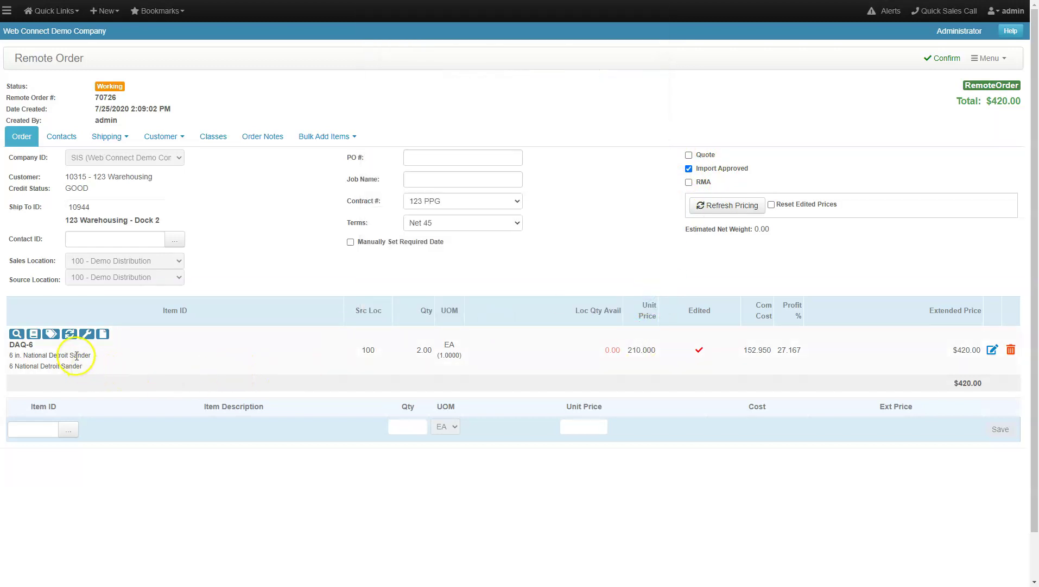
Check item DAQ-6 for open purchase orders, substitutes and assembly components.
{"action": "left_click", "coordinate": [51, 334]}
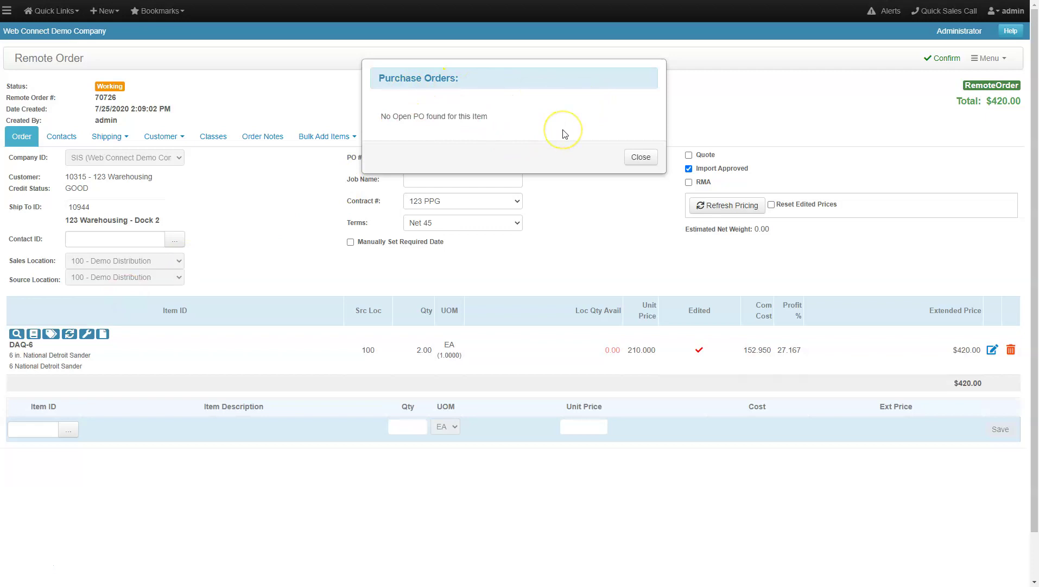
{"action": "left_click", "coordinate": [636, 157]}
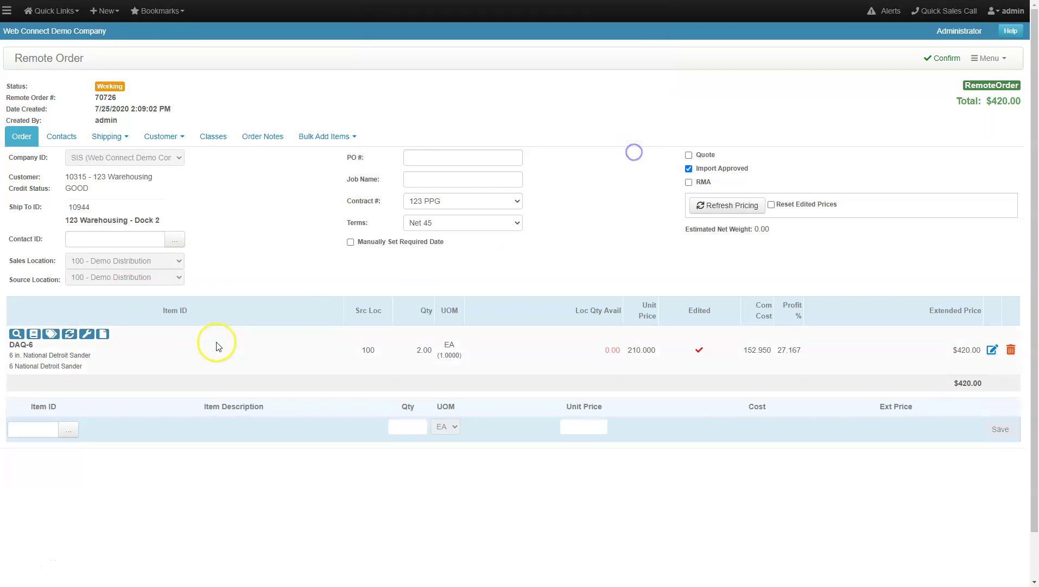
{"action": "left_click", "coordinate": [69, 335]}
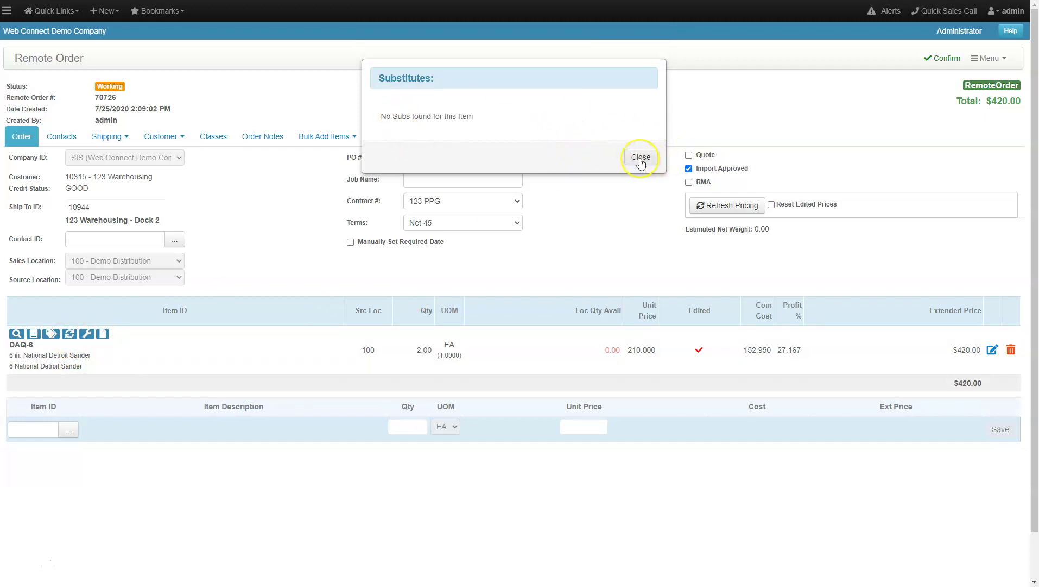
{"action": "left_click", "coordinate": [641, 158]}
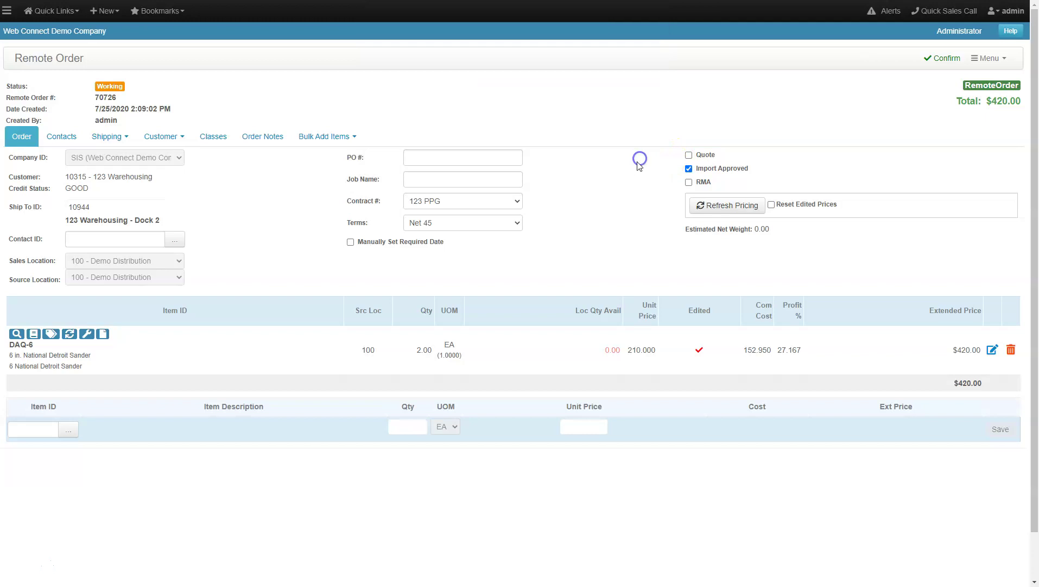
{"action": "left_click", "coordinate": [87, 335]}
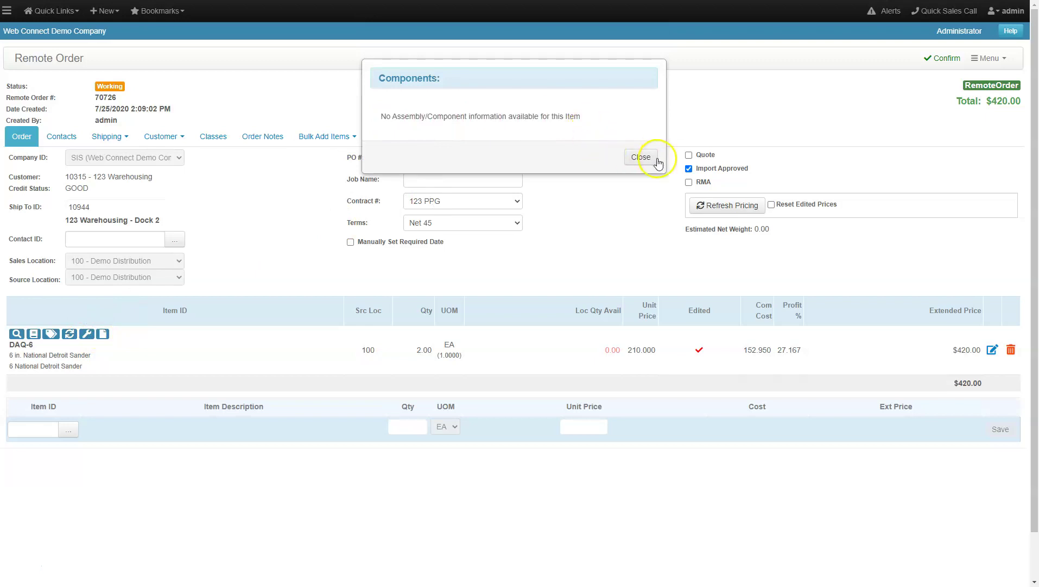
{"action": "left_click", "coordinate": [642, 159]}
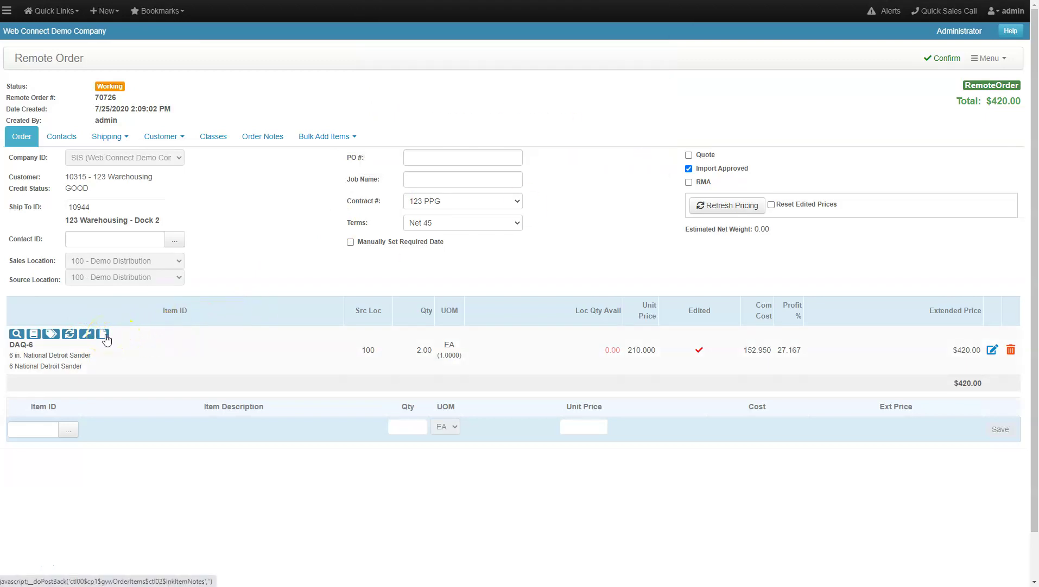
Add a line-item note to DAQ-6 with the topic "Rush Order" and the text "Note...", and close the notes.
{"action": "left_click", "coordinate": [104, 335]}
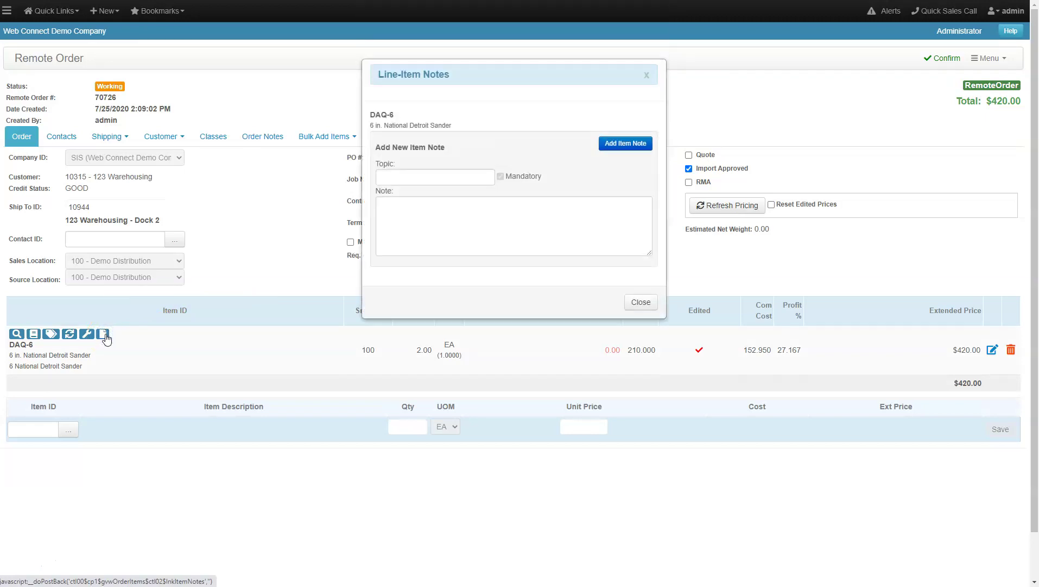
{"action": "left_click", "coordinate": [404, 179]}
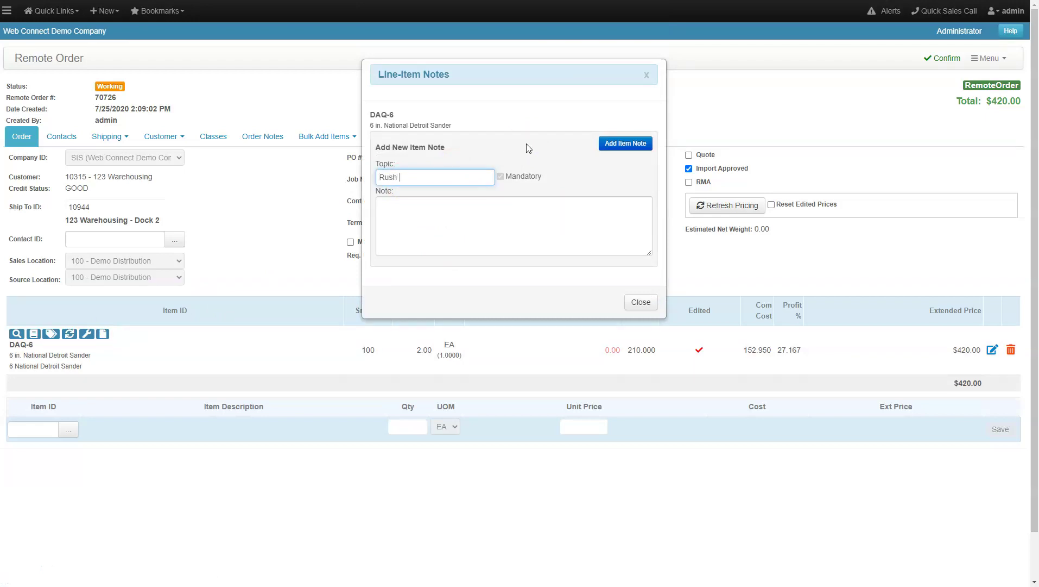
{"action": "left_click", "coordinate": [504, 208]}
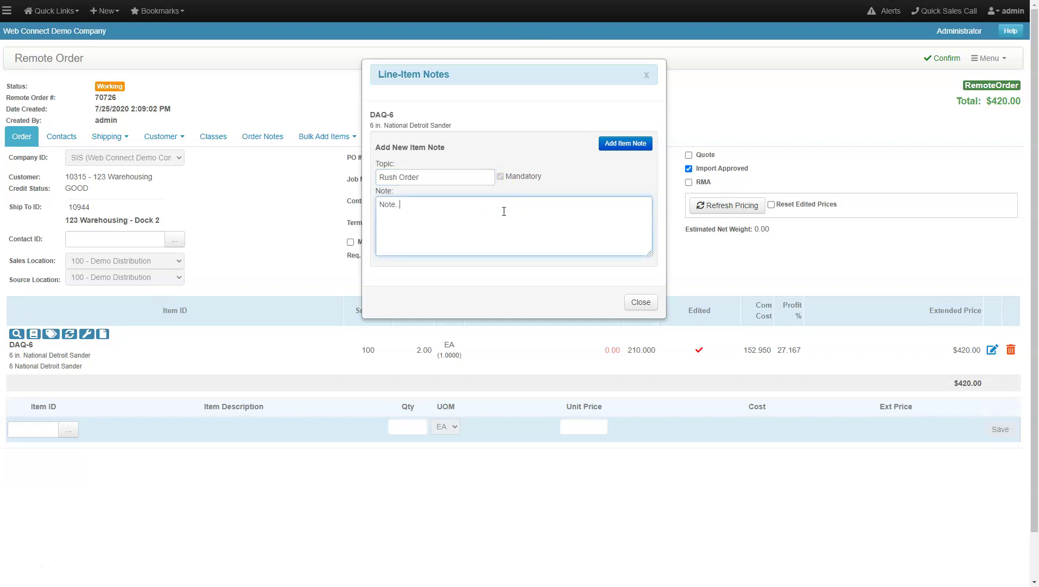
{"action": "left_click", "coordinate": [495, 178]}
{"action": "left_click", "coordinate": [617, 150]}
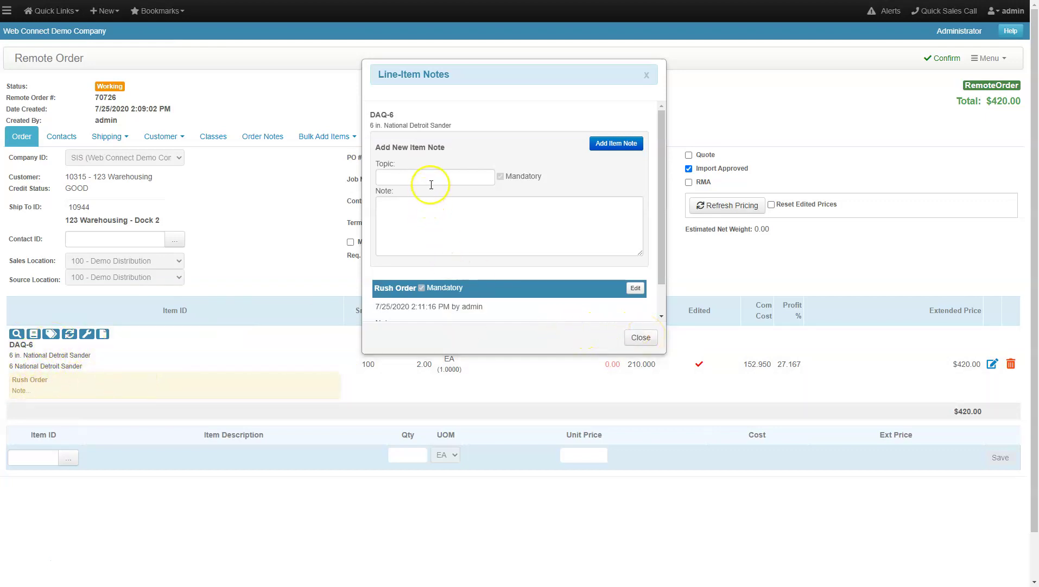
{"action": "left_click", "coordinate": [642, 339]}
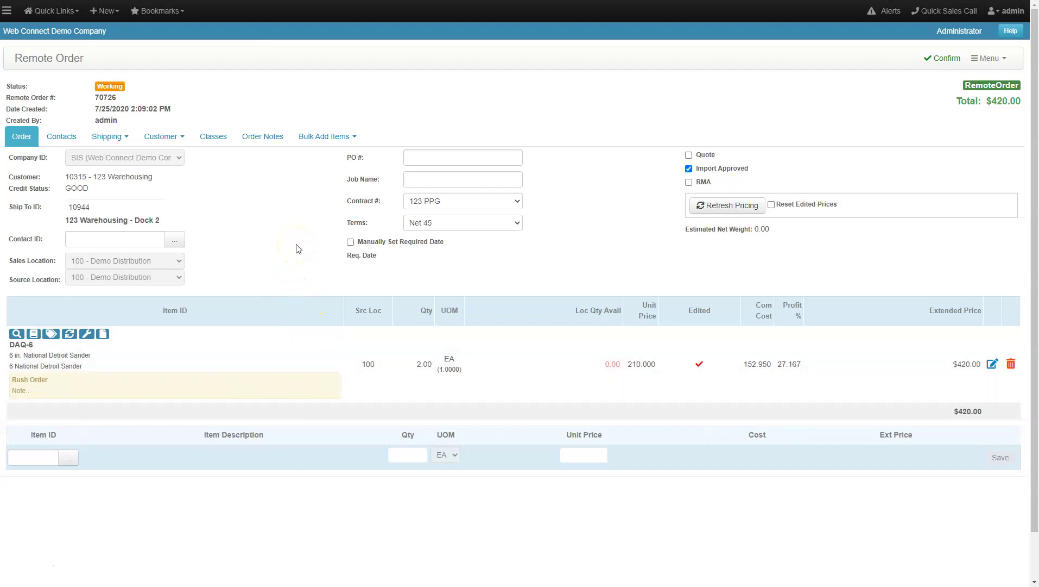
Load the items of the quick-order template "Plant 19 Lines" for bulk adding to the order.
{"action": "left_click", "coordinate": [344, 140]}
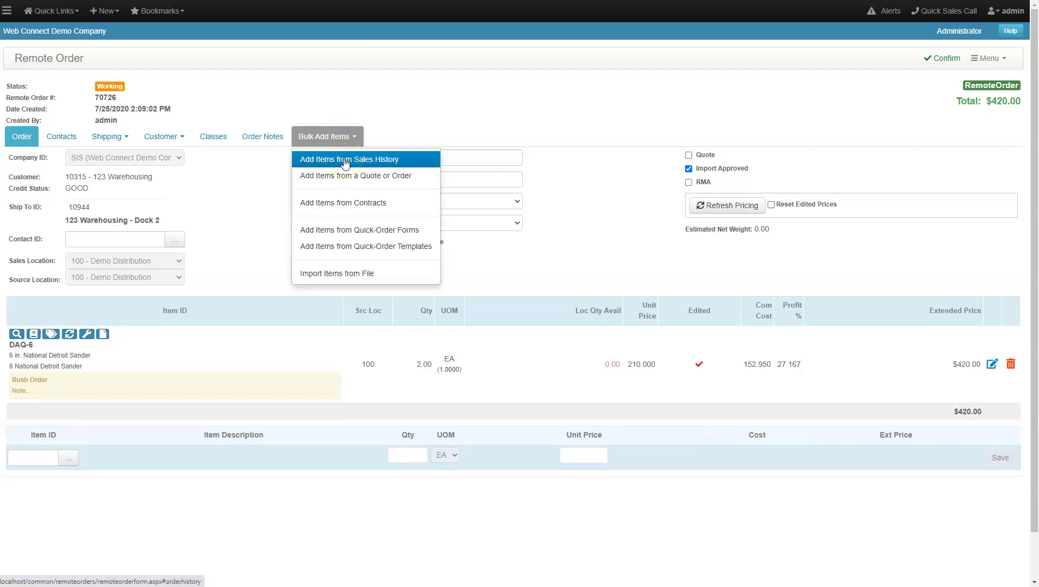
{"action": "left_click", "coordinate": [346, 177]}
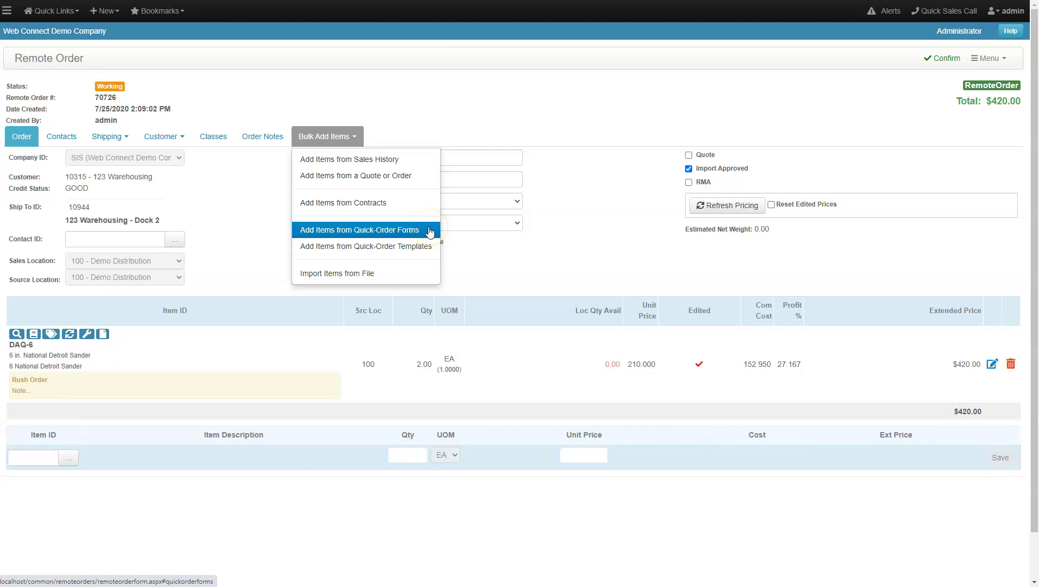
{"action": "left_click", "coordinate": [427, 249]}
{"action": "left_click", "coordinate": [421, 244]}
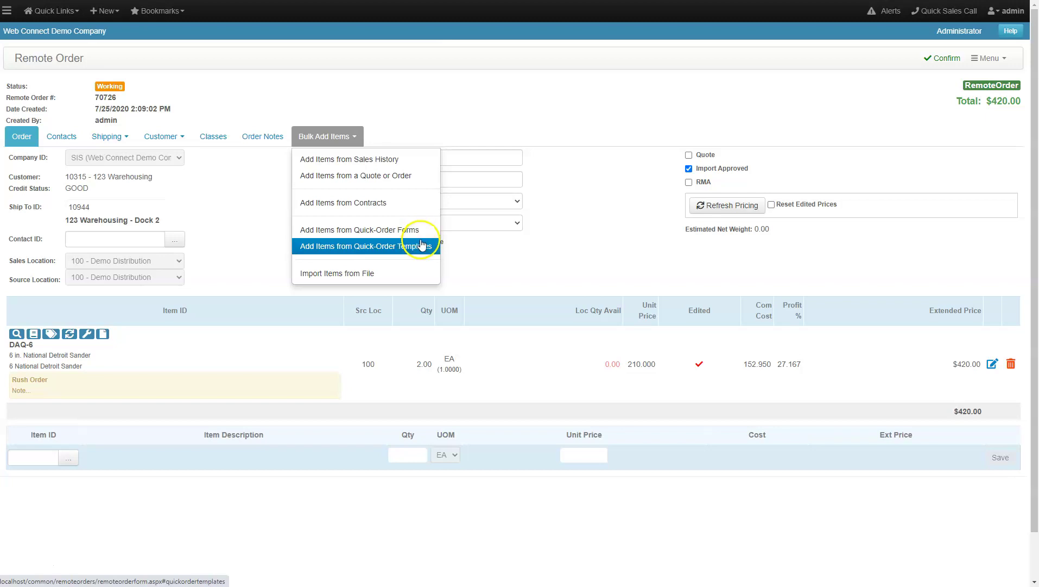
{"action": "left_click", "coordinate": [138, 169]}
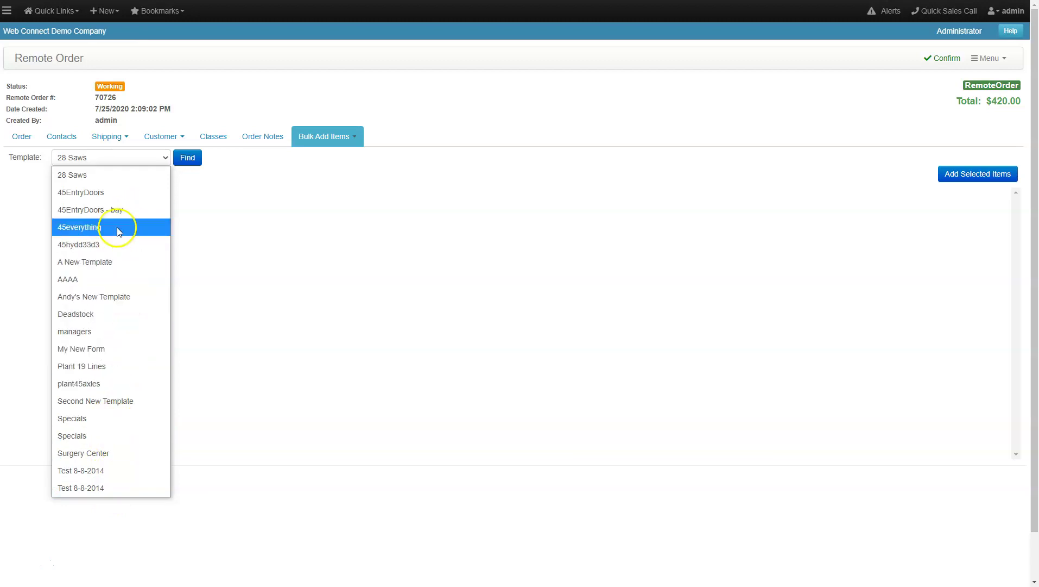
{"action": "left_click", "coordinate": [288, 206]}
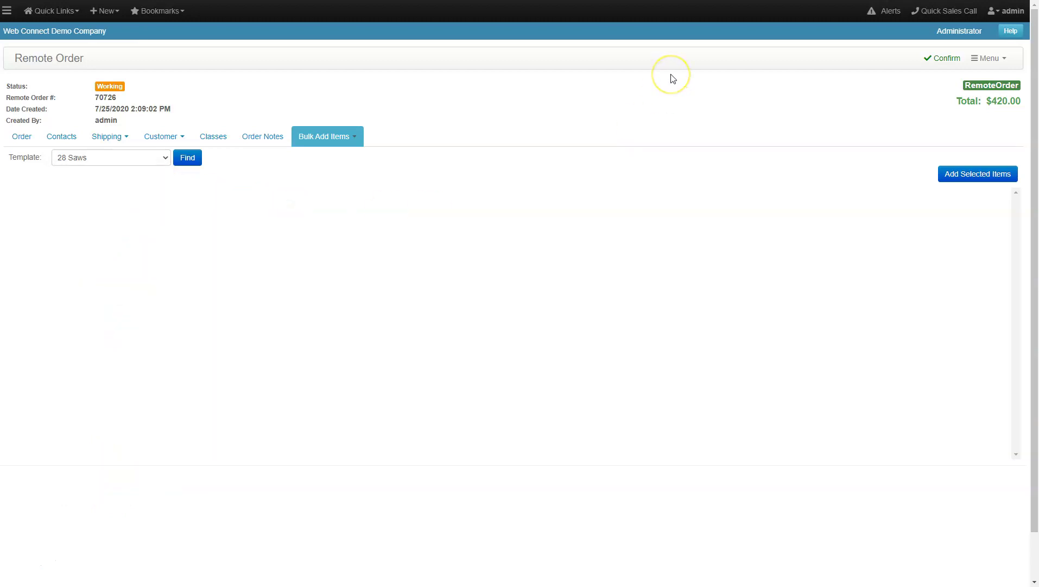
{"action": "left_click", "coordinate": [141, 161]}
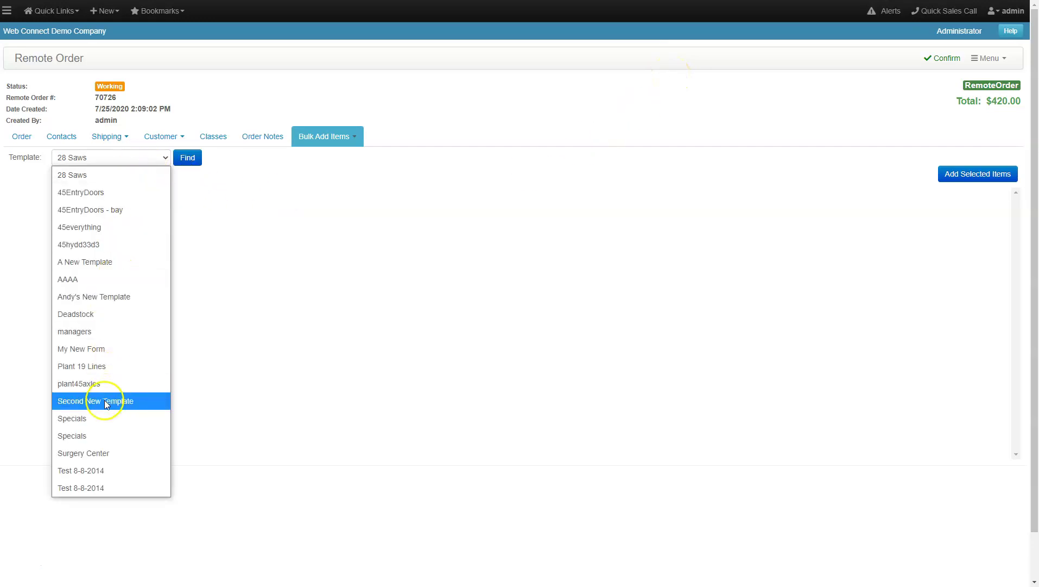
{"action": "left_click", "coordinate": [104, 366]}
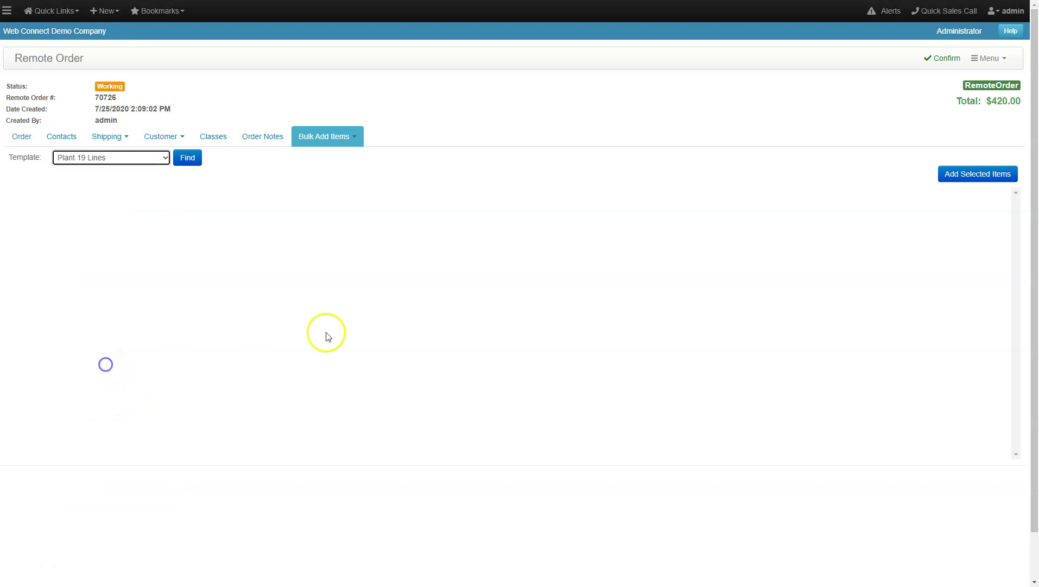
{"action": "left_click", "coordinate": [191, 160]}
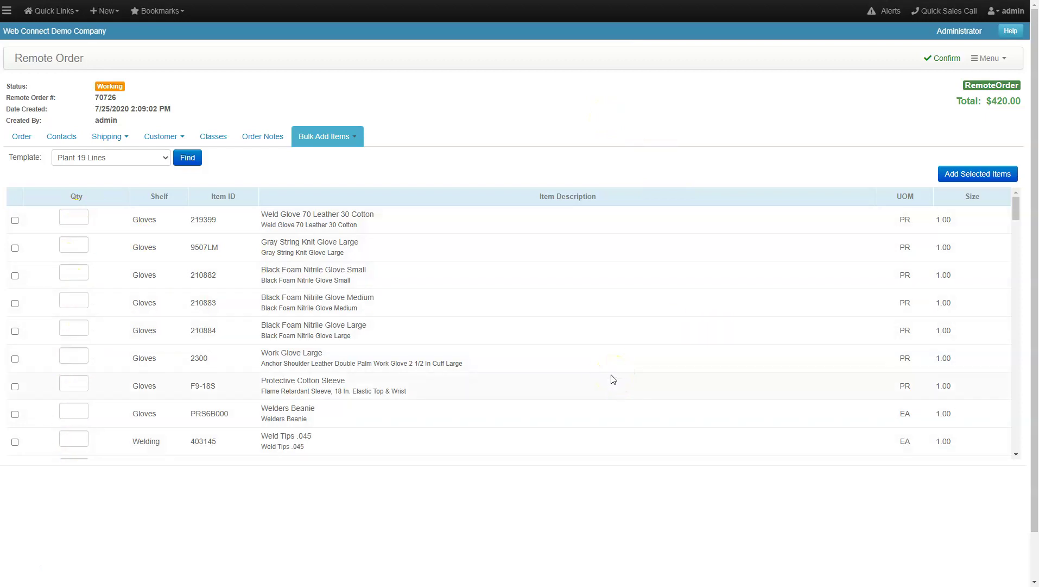
Add 2 of glove item 9507LM, 4 of 210882 and 6 of 2300 from the template to the order.
{"action": "scroll", "coordinate": [613, 378], "scroll_direction": "down", "scroll_amount": 8}
{"action": "scroll", "coordinate": [610, 378], "scroll_direction": "up", "scroll_amount": 8}
{"action": "left_click", "coordinate": [77, 245]}
{"action": "type", "text": "2"}
{"action": "left_click", "coordinate": [83, 277]}
{"action": "type", "text": "4"}
{"action": "left_click", "coordinate": [71, 359]}
{"action": "type", "text": "6"}
{"action": "left_click", "coordinate": [957, 174]}
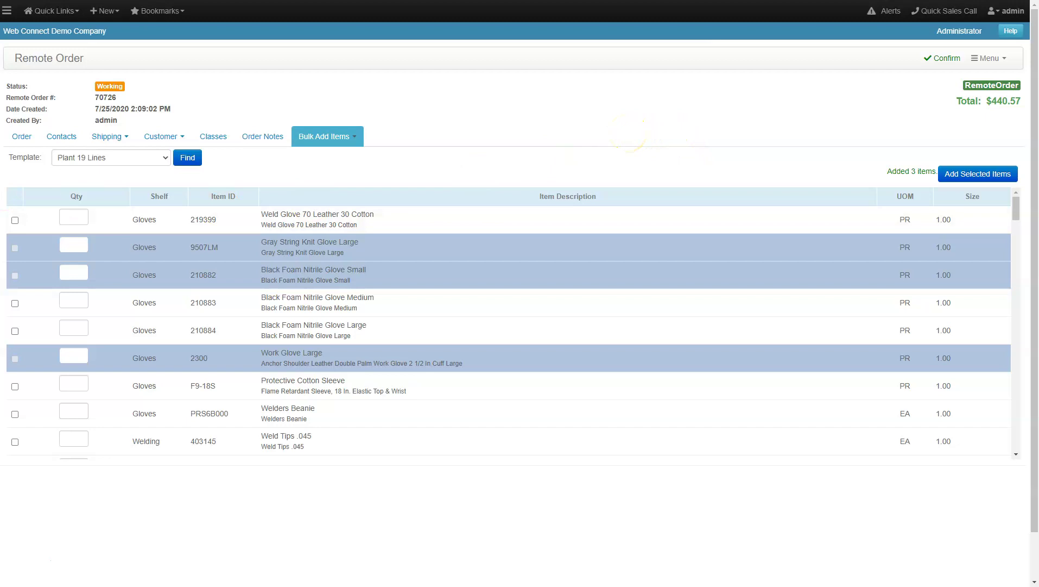
Return to the order's main page and review the newly added glove lines.
{"action": "left_click", "coordinate": [20, 137]}
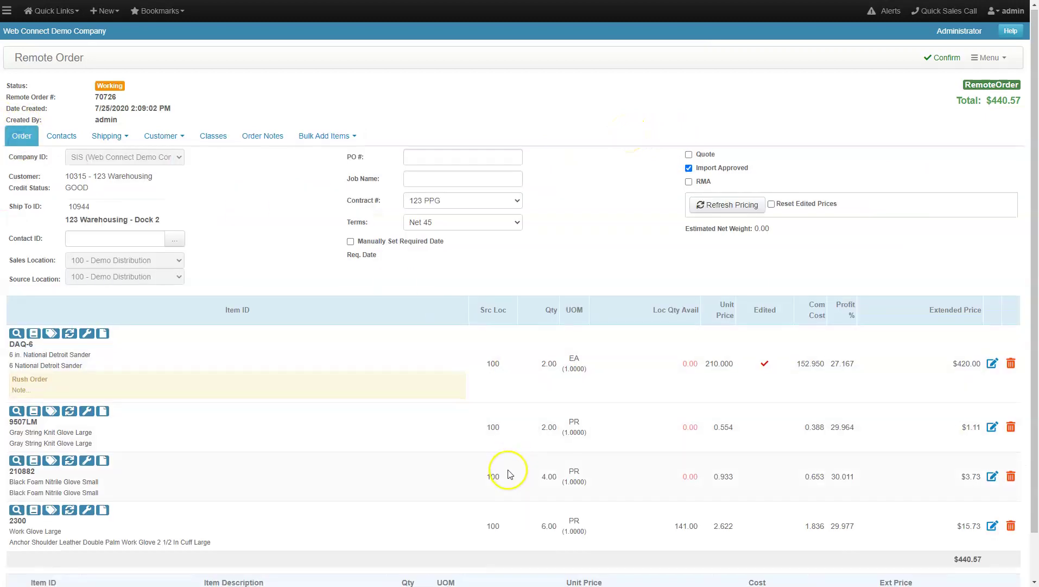
{"action": "scroll", "coordinate": [508, 469], "scroll_direction": "down", "scroll_amount": 1}
{"action": "scroll", "coordinate": [773, 463], "scroll_direction": "up", "scroll_amount": 1}
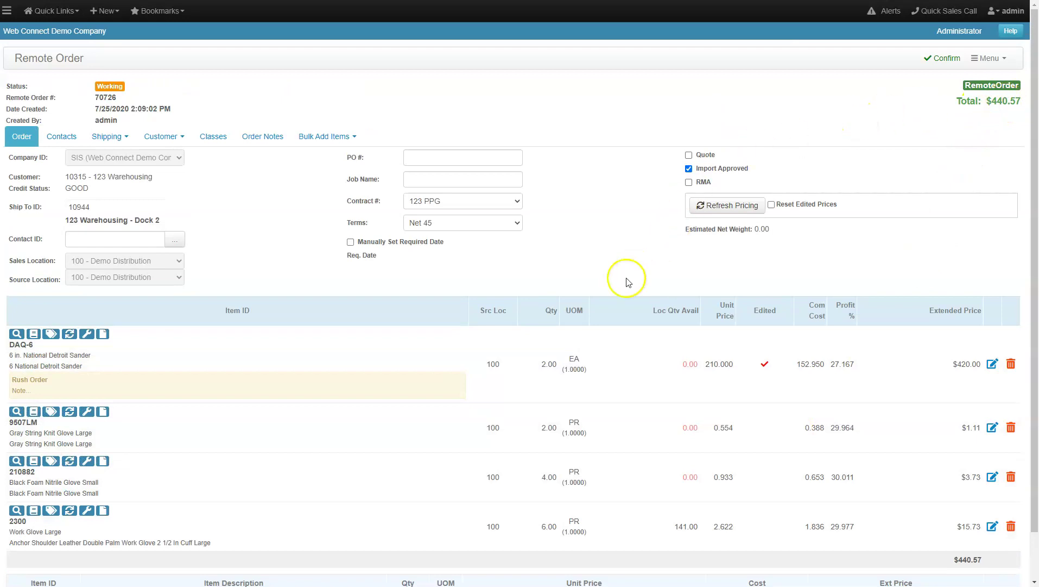
{"action": "scroll", "coordinate": [592, 374], "scroll_direction": "down", "scroll_amount": 1}
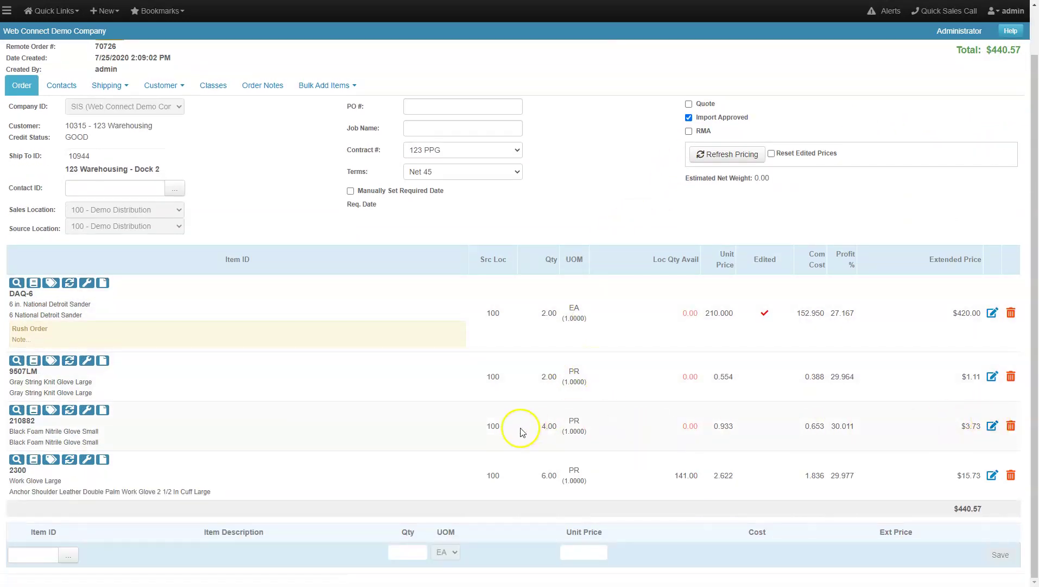
{"action": "scroll", "coordinate": [520, 432], "scroll_direction": "up", "scroll_amount": 1}
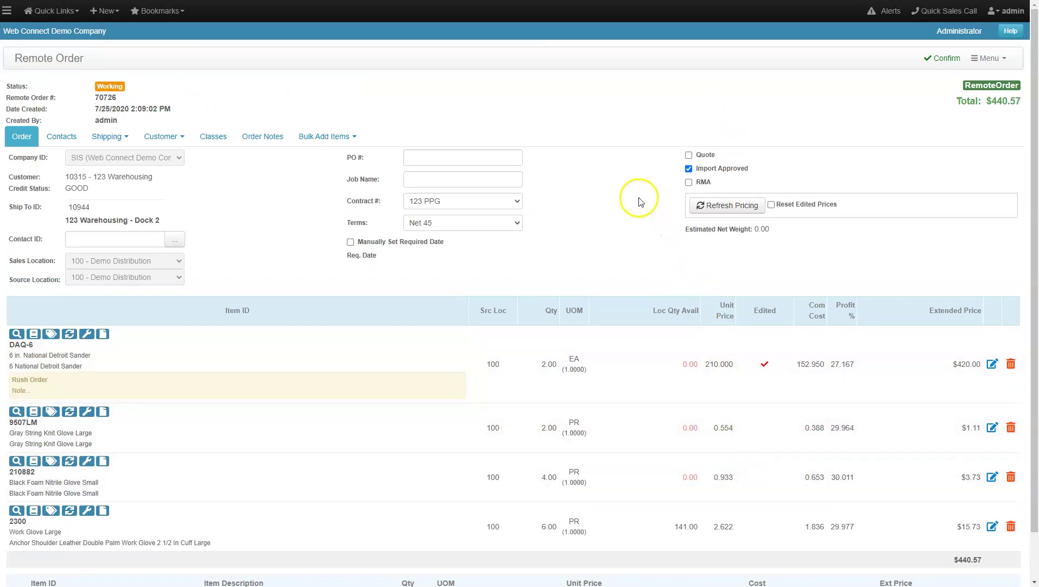
List the customer's sales history for bulk adding and sort it by total lines, highest first.
{"action": "left_click", "coordinate": [328, 138]}
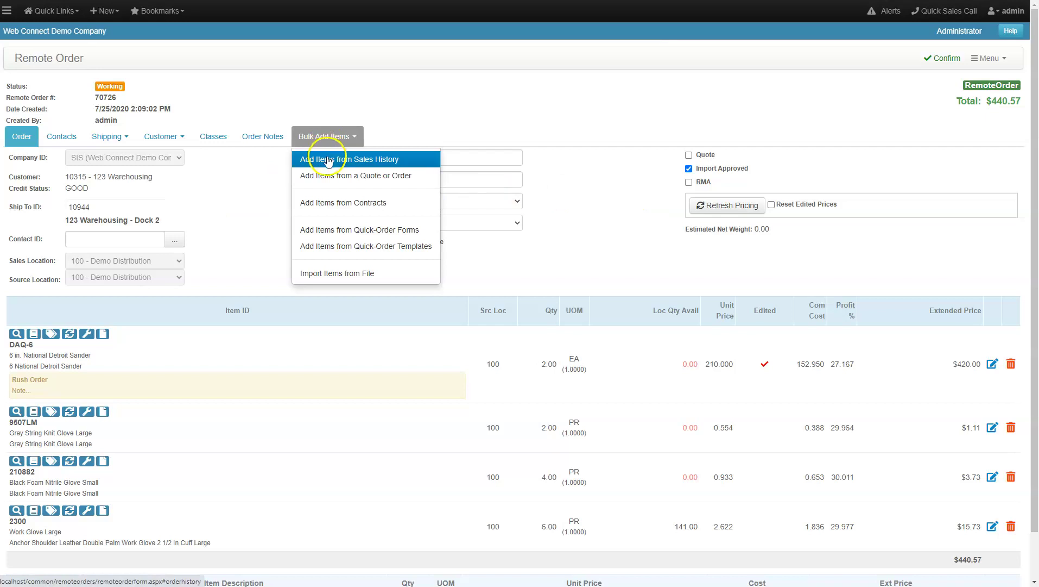
{"action": "left_click", "coordinate": [327, 180]}
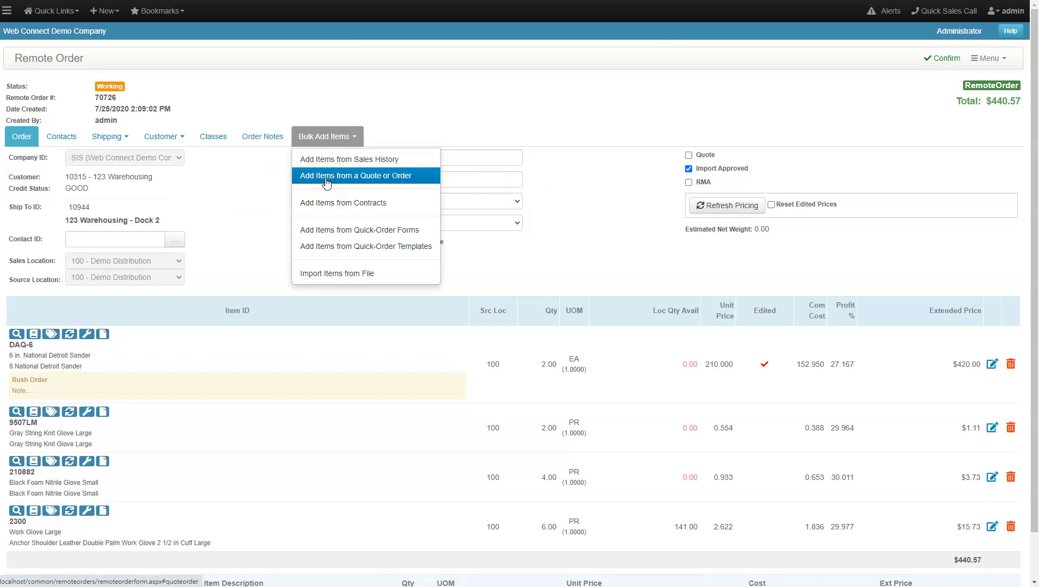
{"action": "left_click", "coordinate": [342, 162]}
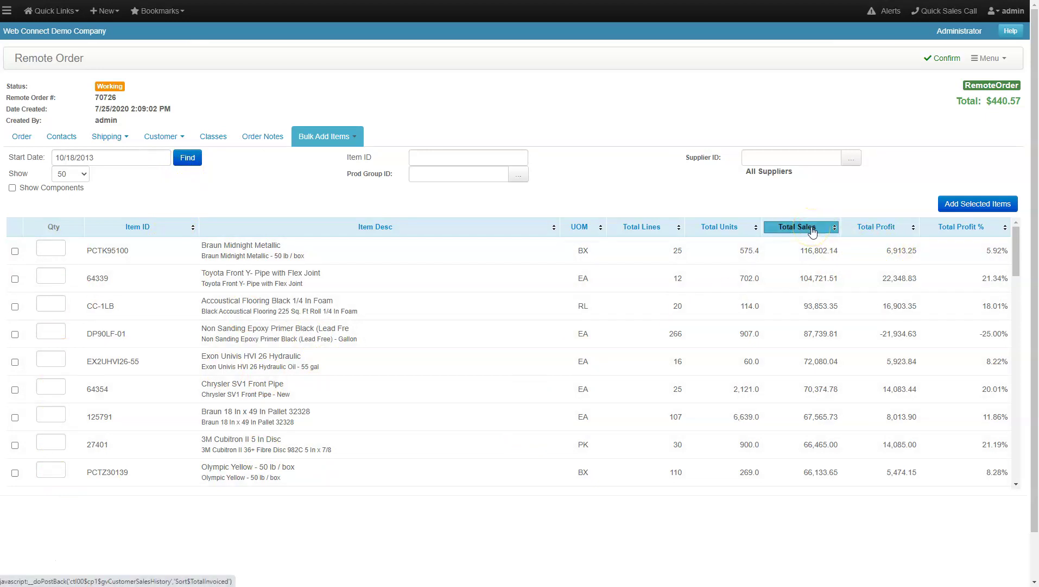
{"action": "left_click", "coordinate": [655, 227]}
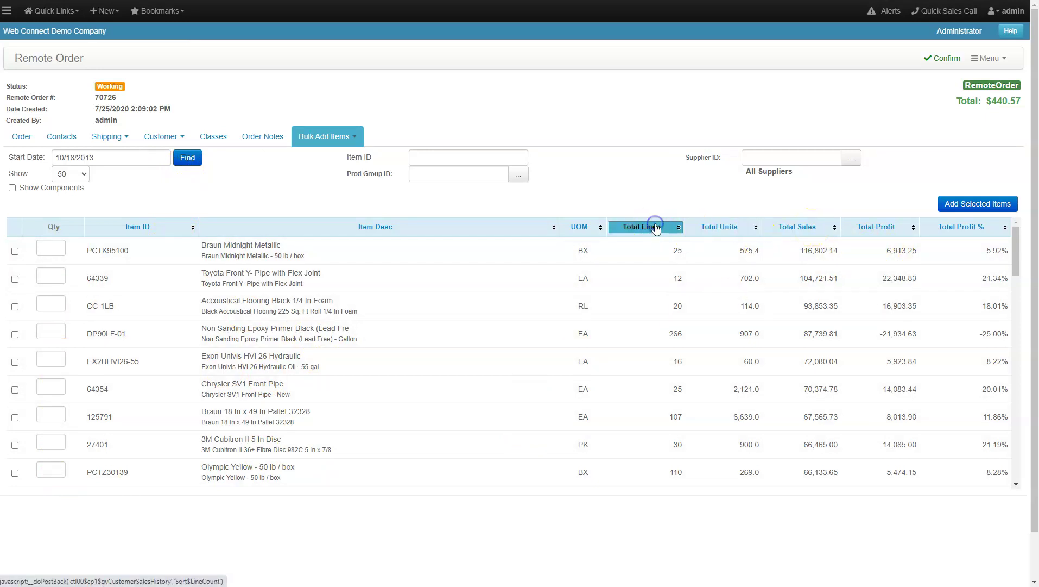
{"action": "left_click", "coordinate": [655, 227]}
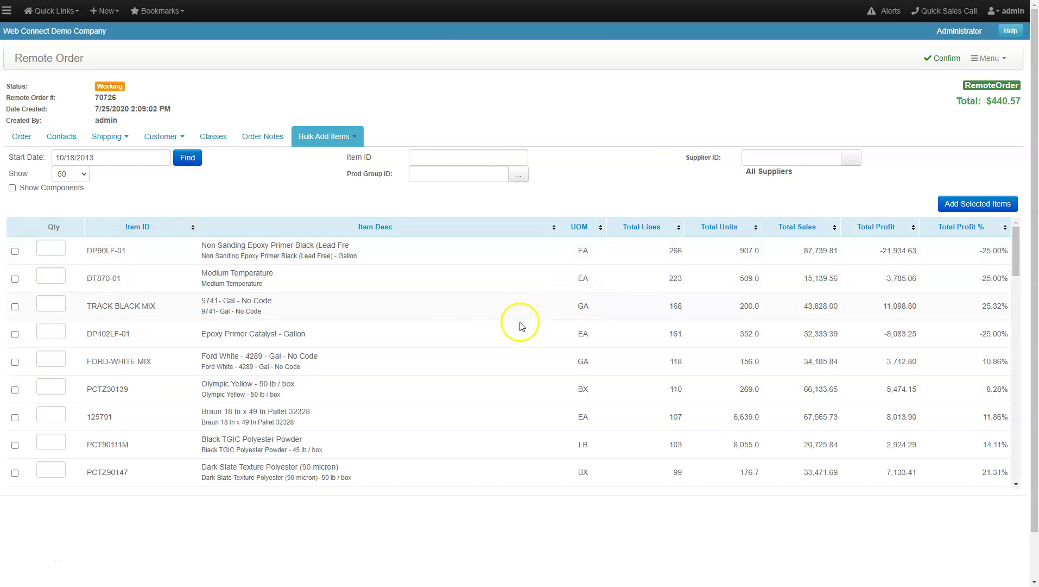
Add 3 of DP90LF-01, 2 of DT870-01 and 1 of TRACK BLACK MIX from the sales history to the order.
{"action": "left_click", "coordinate": [435, 179]}
{"action": "left_click", "coordinate": [51, 248]}
{"action": "type", "text": "3"}
{"action": "left_click", "coordinate": [56, 278]}
{"action": "type", "text": "2"}
{"action": "left_click", "coordinate": [57, 300]}
{"action": "type", "text": "1"}
{"action": "left_click", "coordinate": [966, 204]}
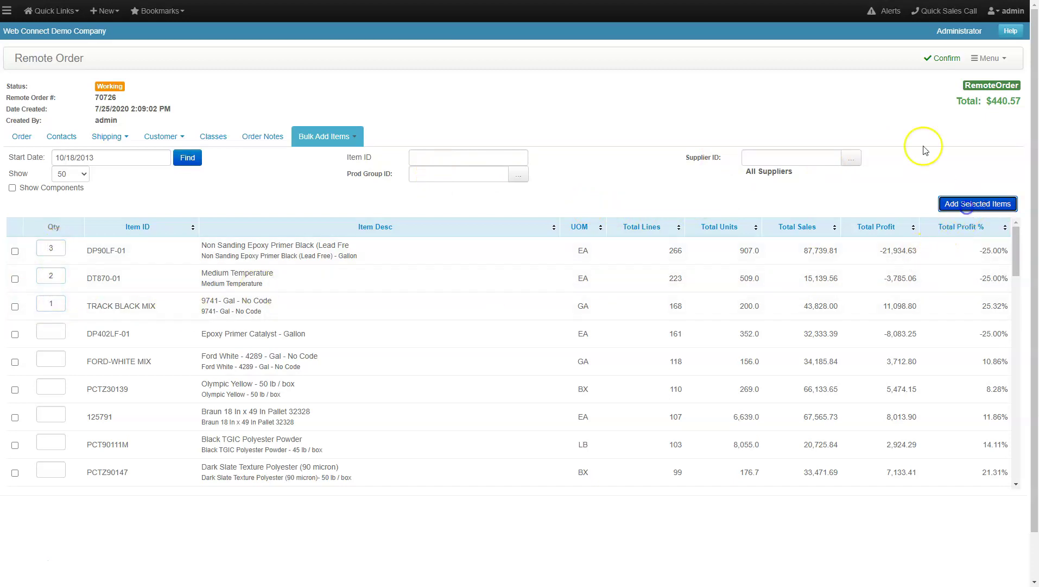
{"action": "left_click", "coordinate": [709, 118]}
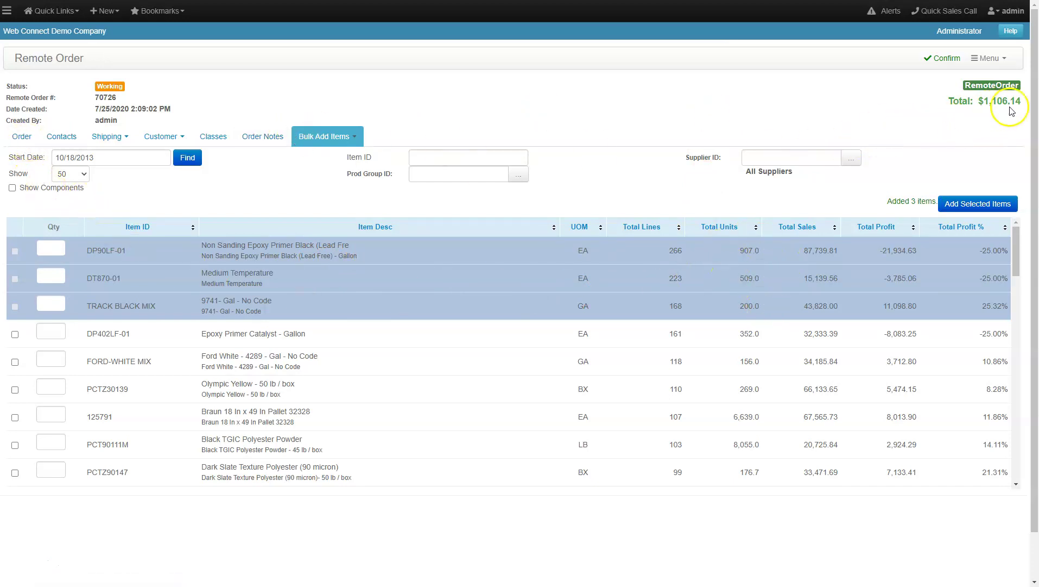
Return to the order lines and review the prices, costs and profit of the items added from sales history.
{"action": "left_click", "coordinate": [38, 138]}
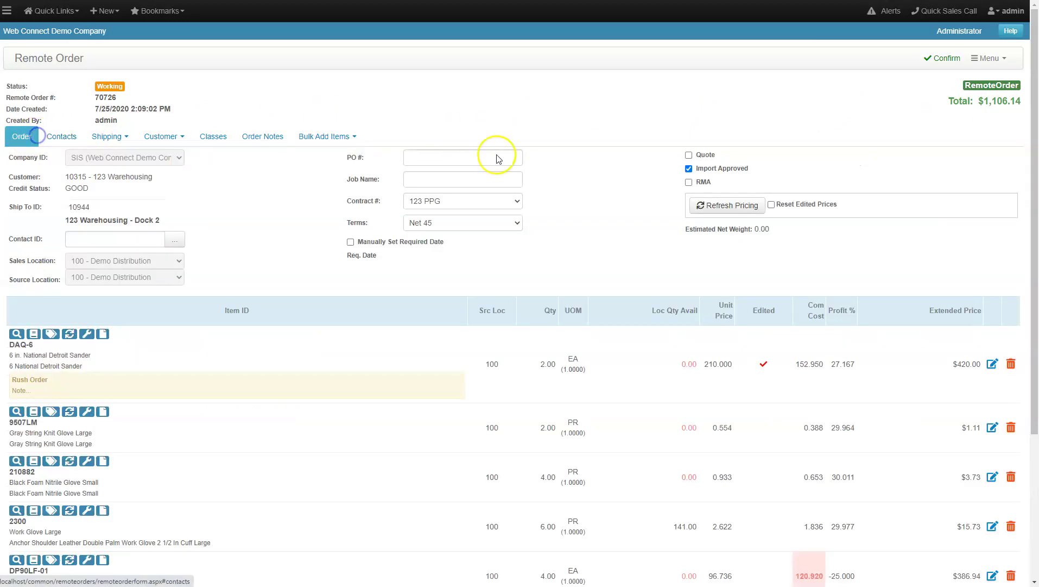
{"action": "scroll", "coordinate": [677, 375], "scroll_direction": "down", "scroll_amount": 5}
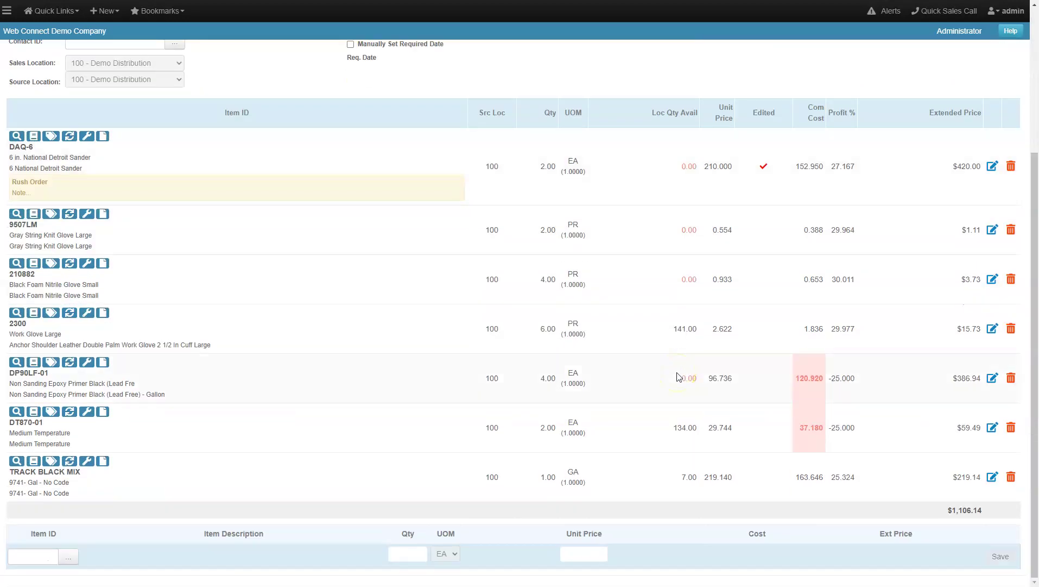
{"action": "scroll", "coordinate": [678, 376], "scroll_direction": "up", "scroll_amount": 2}
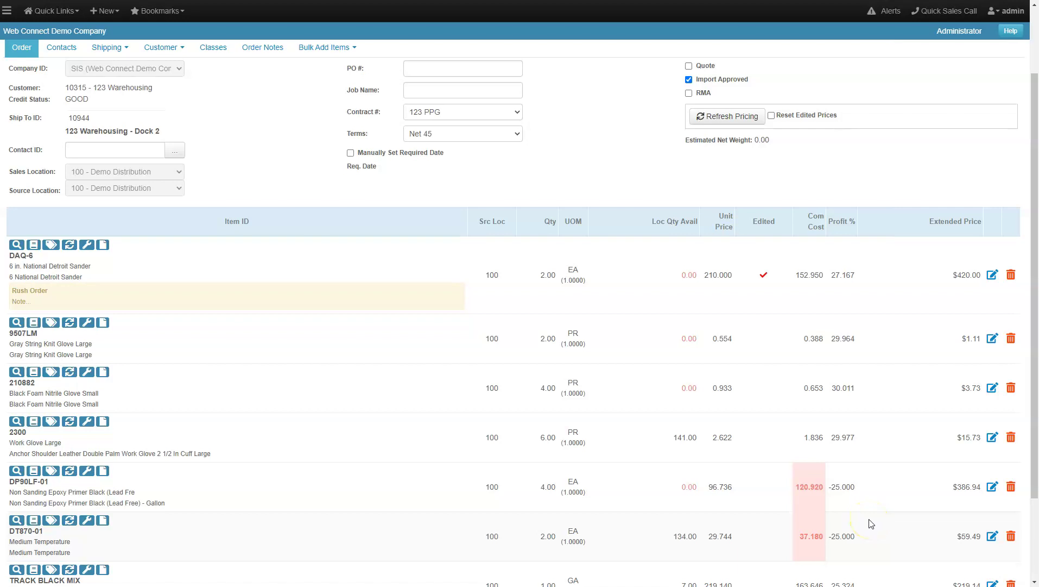
{"action": "left_click", "coordinate": [853, 521]}
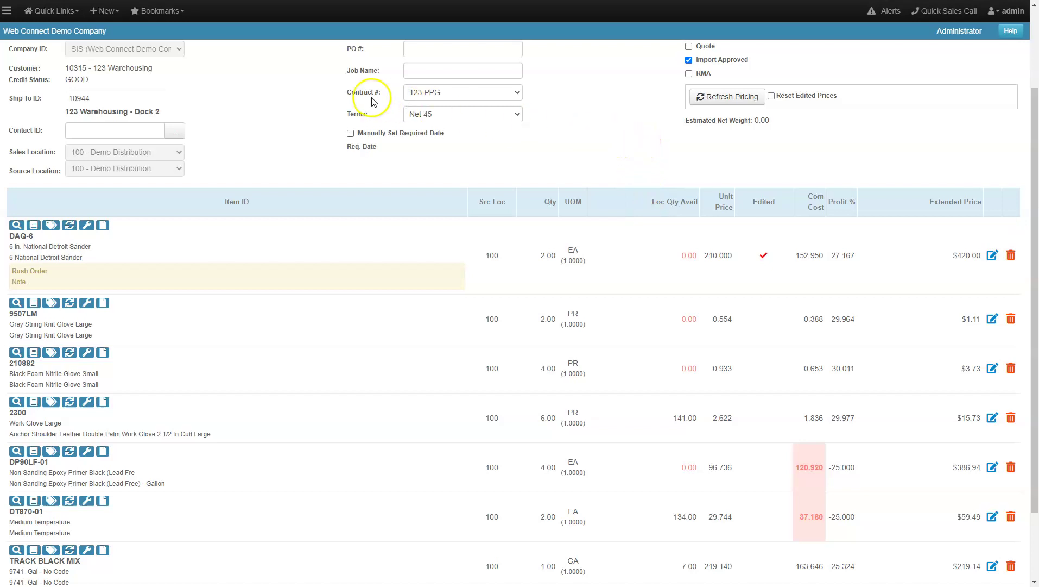
Set the order's contract to "Contract Not Selected" and review the repriced lines.
{"action": "left_click", "coordinate": [476, 95]}
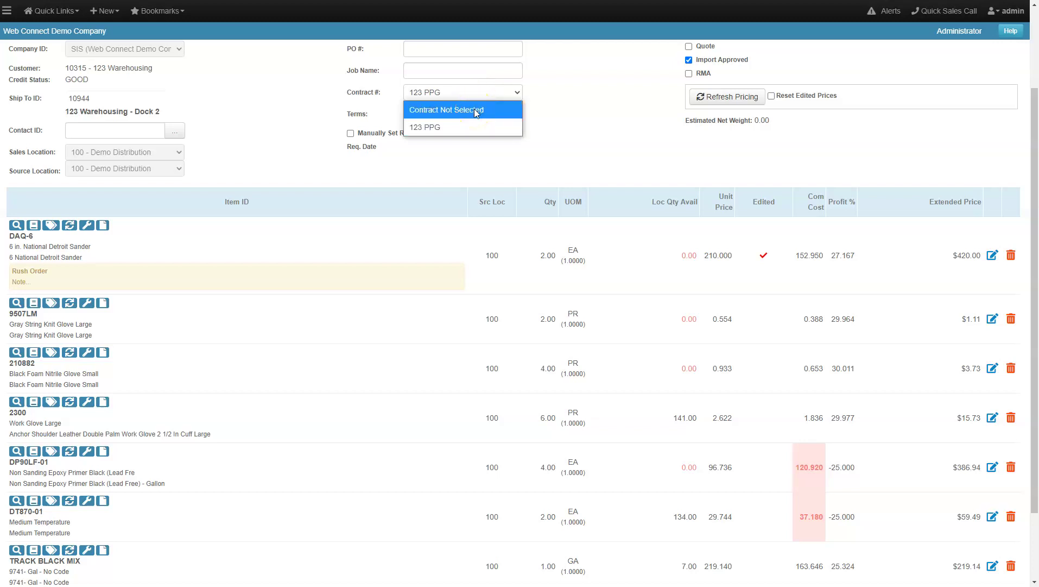
{"action": "left_click", "coordinate": [474, 109]}
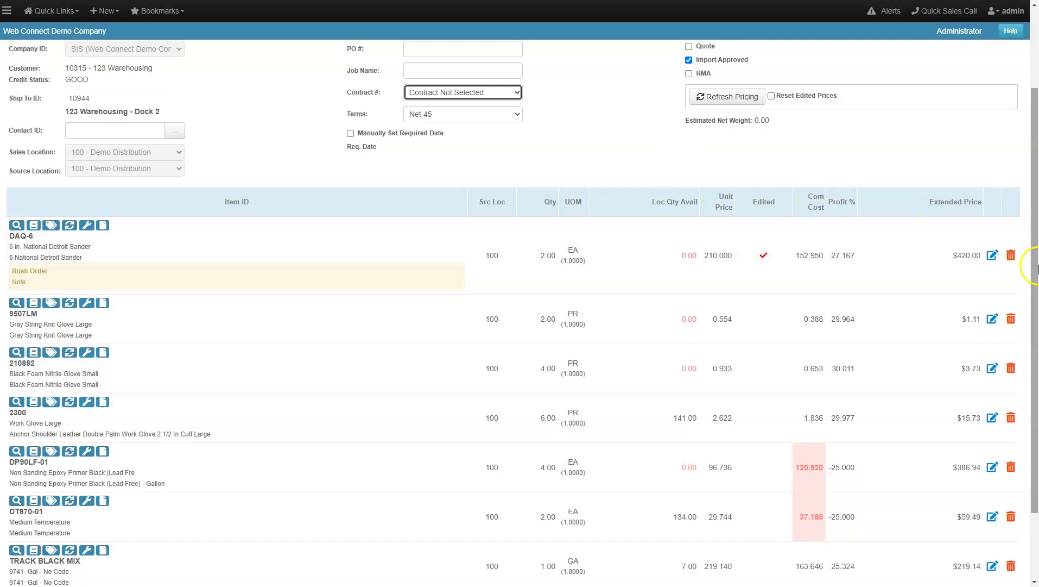
{"action": "left_click", "coordinate": [1025, 296]}
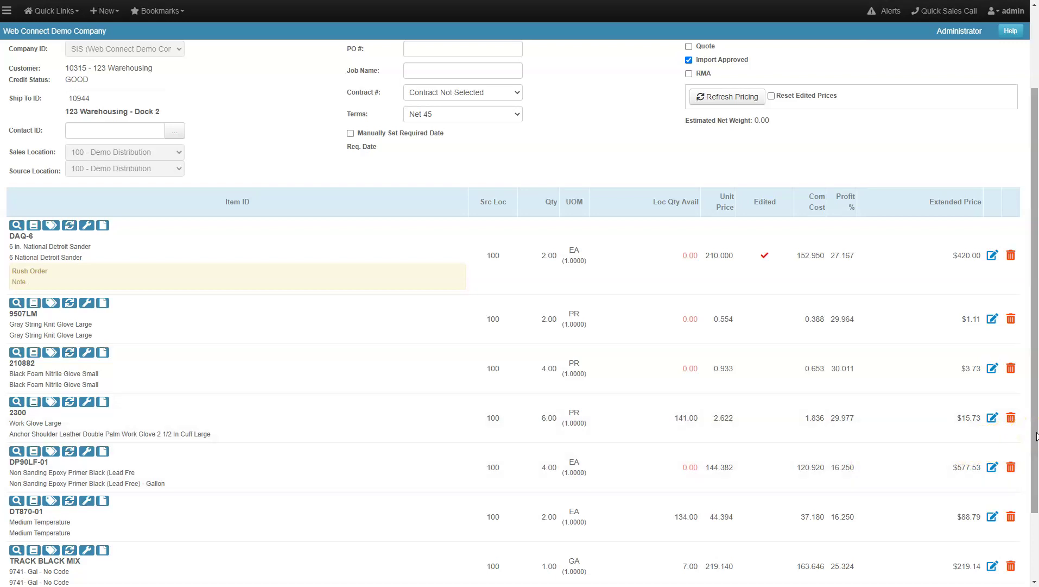
{"action": "left_click_drag", "start_coordinate": [1036, 437], "coordinate": [1036, 281]}
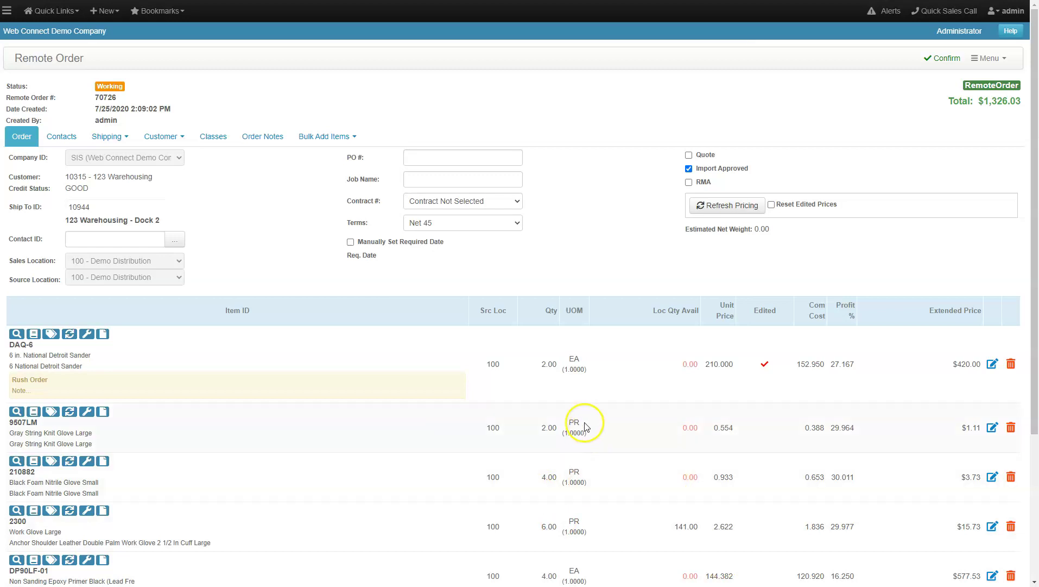
{"action": "left_click", "coordinate": [709, 159]}
View the order's ship-to address and its shipping information.
{"action": "left_click", "coordinate": [115, 142]}
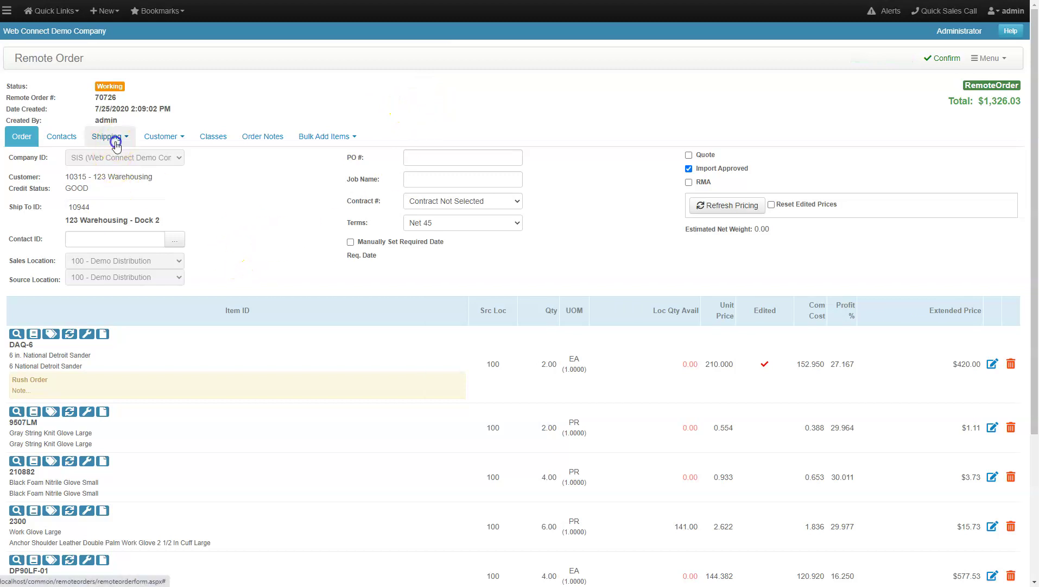
{"action": "left_click", "coordinate": [109, 157]}
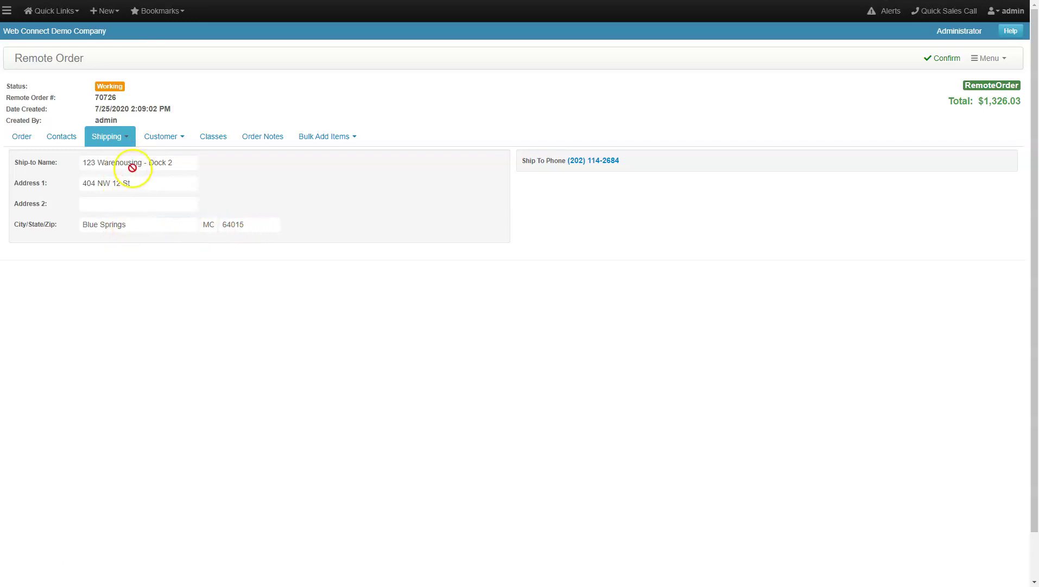
{"action": "left_click", "coordinate": [122, 140]}
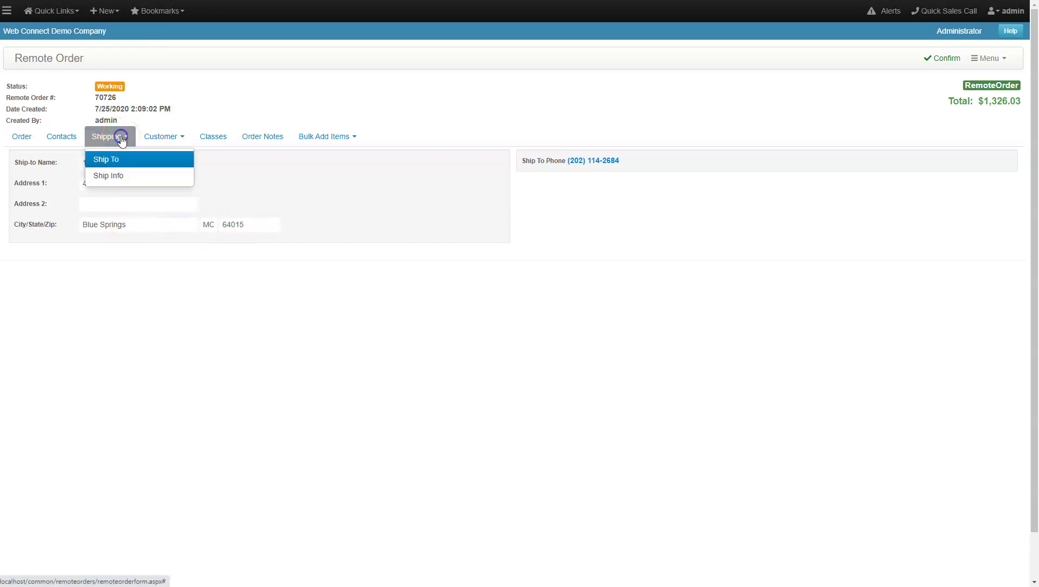
{"action": "left_click", "coordinate": [114, 175]}
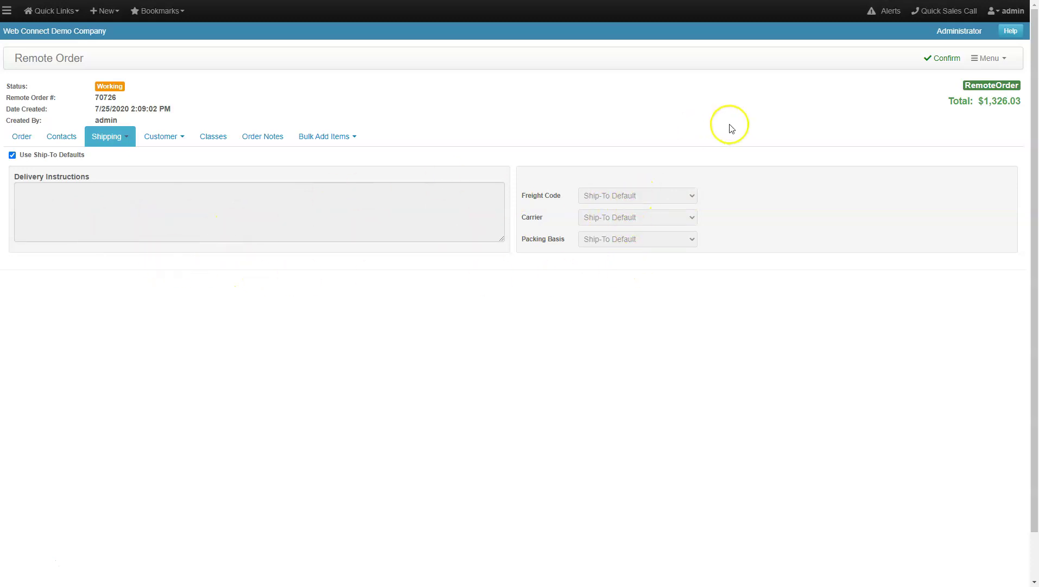
Turn off the ship-to defaults for the order and check the available freight and carrier options.
{"action": "left_click", "coordinate": [42, 157]}
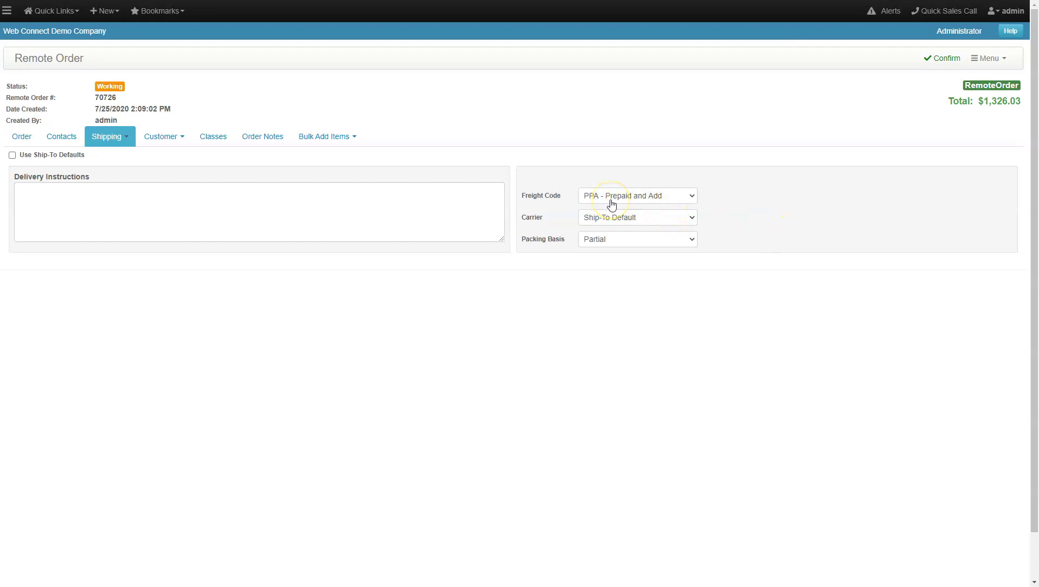
{"action": "left_click", "coordinate": [609, 241]}
{"action": "left_click", "coordinate": [640, 220]}
{"action": "left_click", "coordinate": [631, 247]}
View the customer's address and contact details for the order.
{"action": "left_click", "coordinate": [175, 145]}
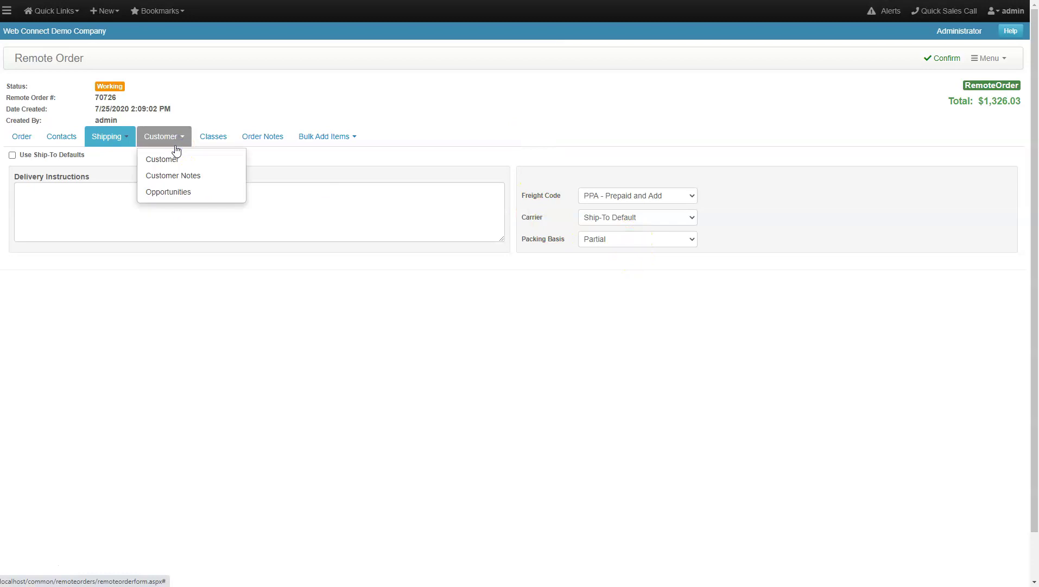
{"action": "left_click", "coordinate": [222, 161]}
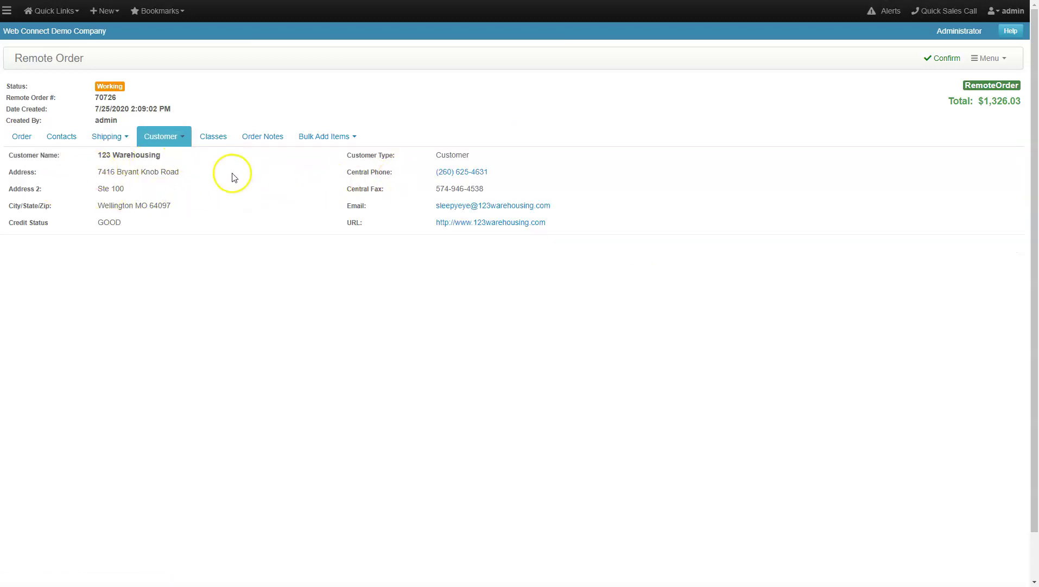
Read through the customer's notes from within the remote order.
{"action": "left_click", "coordinate": [173, 139]}
{"action": "left_click", "coordinate": [174, 175]}
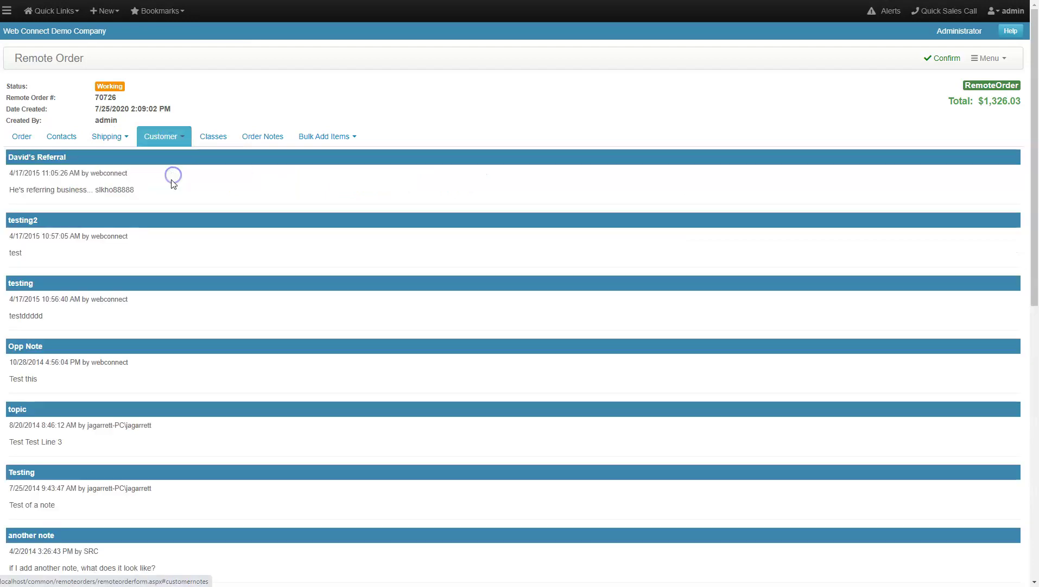
{"action": "scroll", "coordinate": [315, 447], "scroll_direction": "down", "scroll_amount": 3}
{"action": "scroll", "coordinate": [316, 448], "scroll_direction": "up", "scroll_amount": 3}
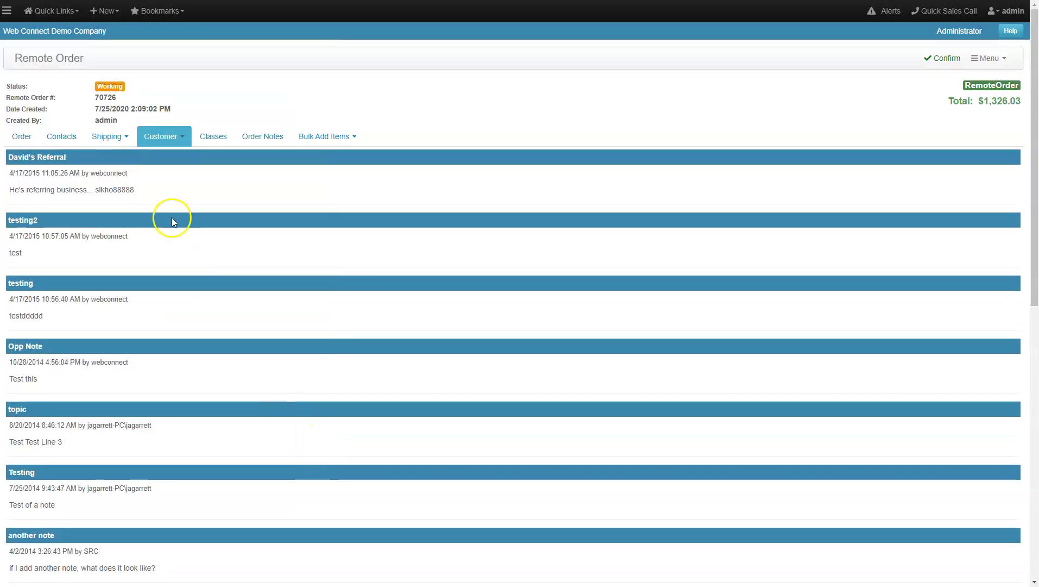
View the customer's opportunities and the order's class settings.
{"action": "left_click", "coordinate": [171, 139]}
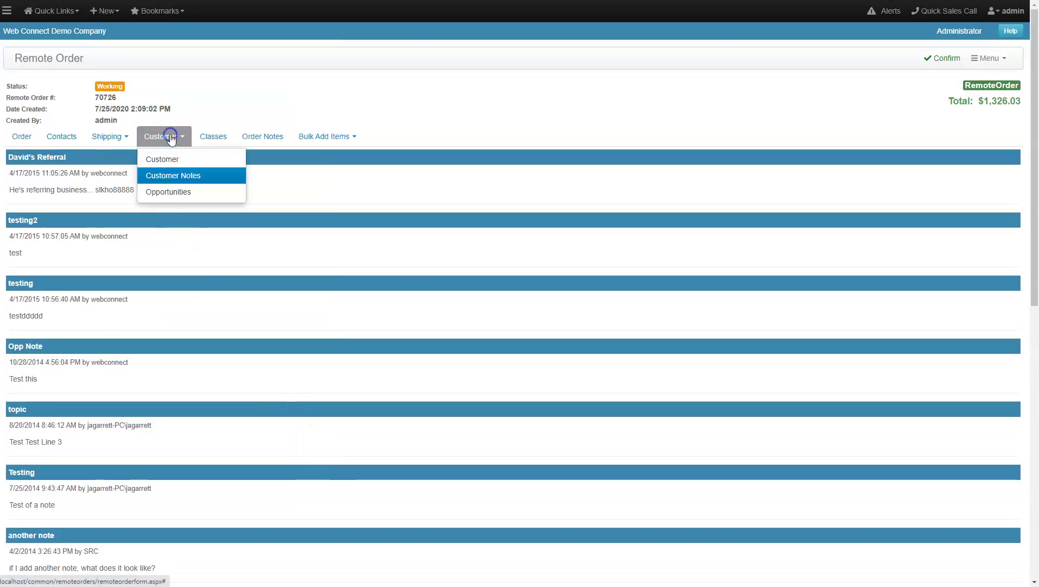
{"action": "left_click", "coordinate": [170, 194]}
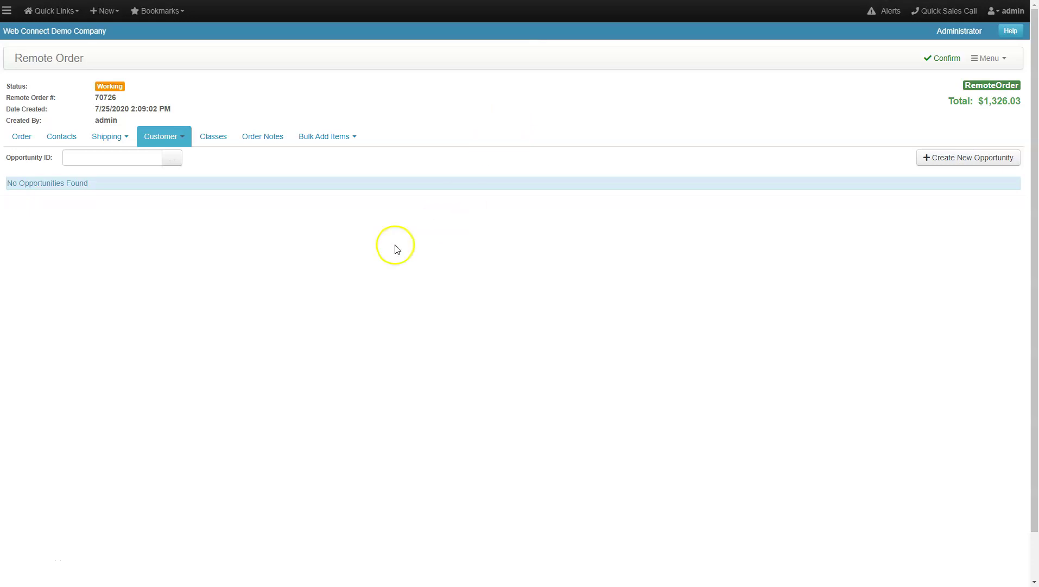
{"action": "left_click", "coordinate": [172, 159]}
{"action": "left_click", "coordinate": [213, 136]}
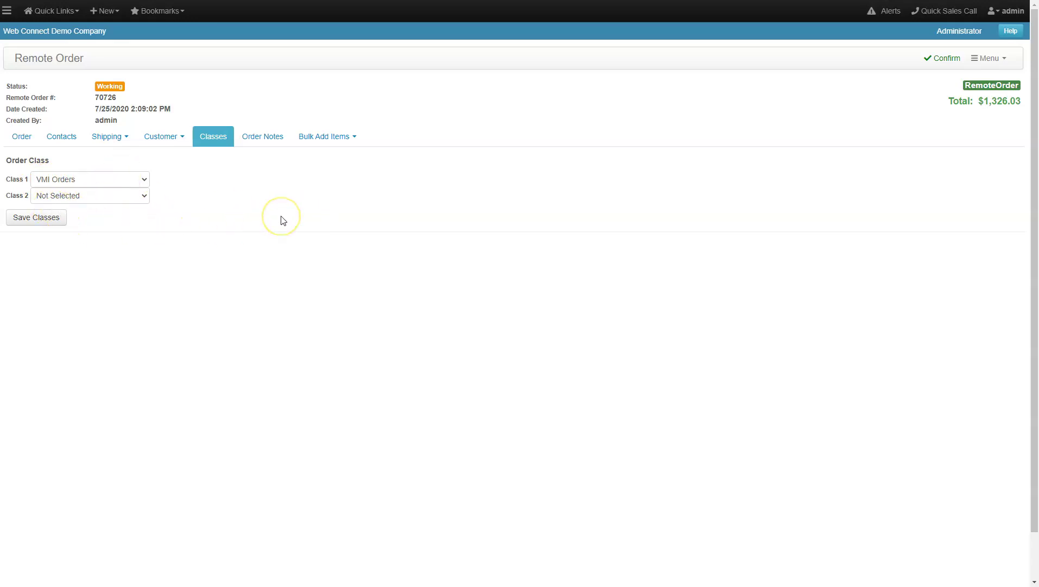
Add a mandatory order note with the topic "Ship Quickly" and an empty body, and save it.
{"action": "left_click", "coordinate": [264, 140]}
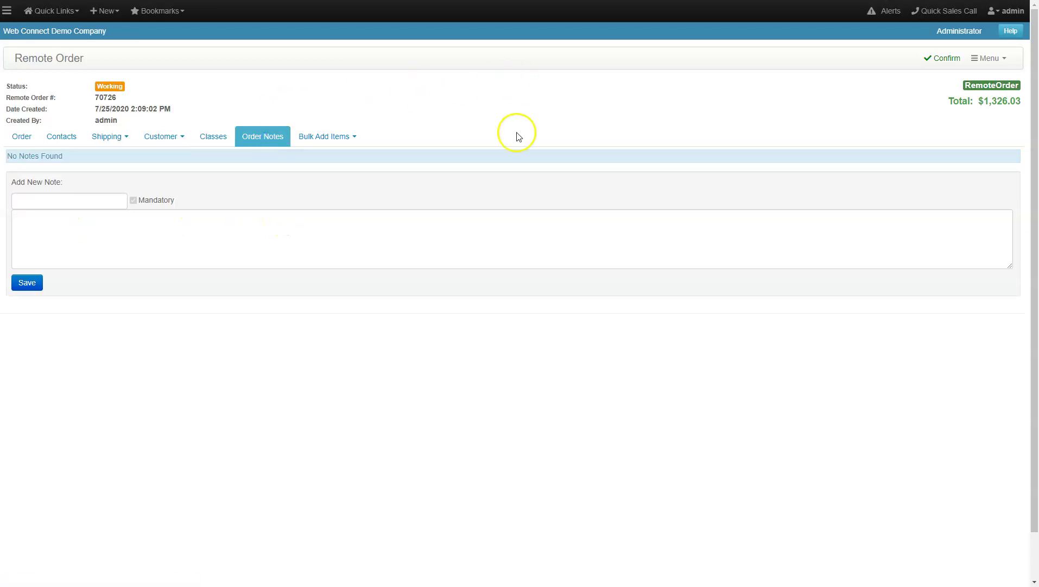
{"action": "left_click", "coordinate": [36, 197]}
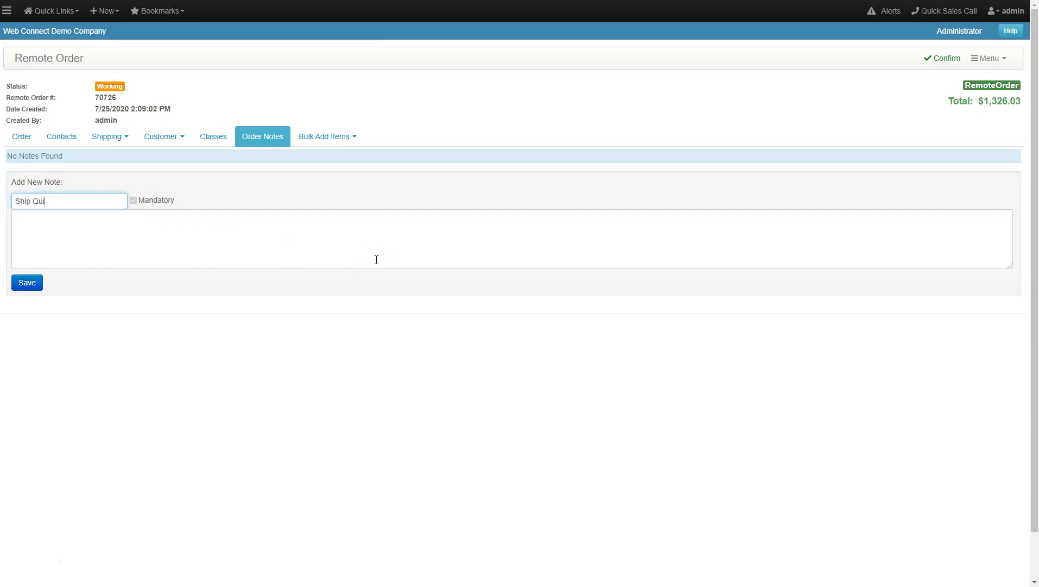
{"action": "left_click", "coordinate": [177, 243]}
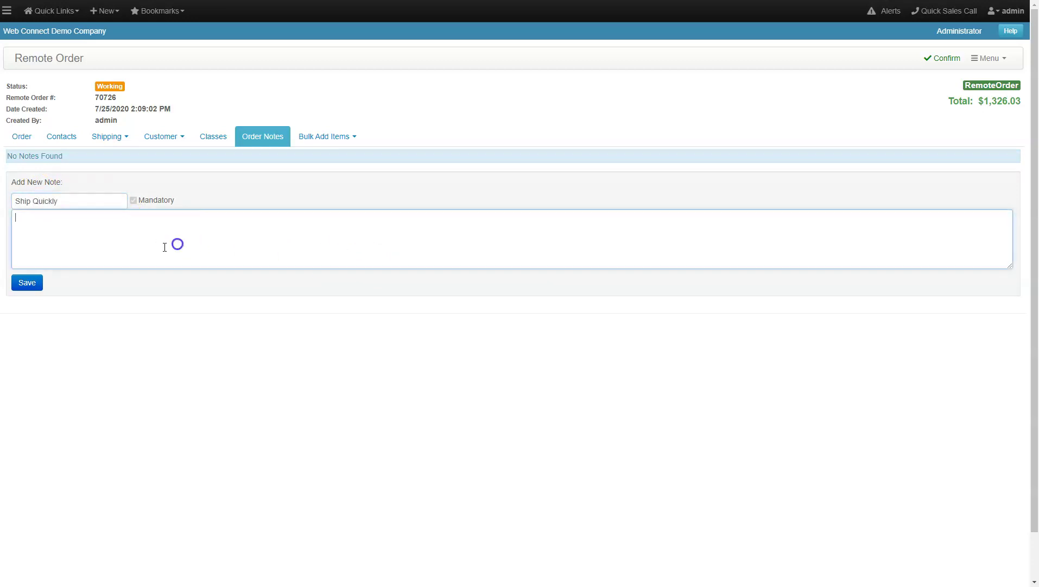
{"action": "left_click", "coordinate": [25, 283]}
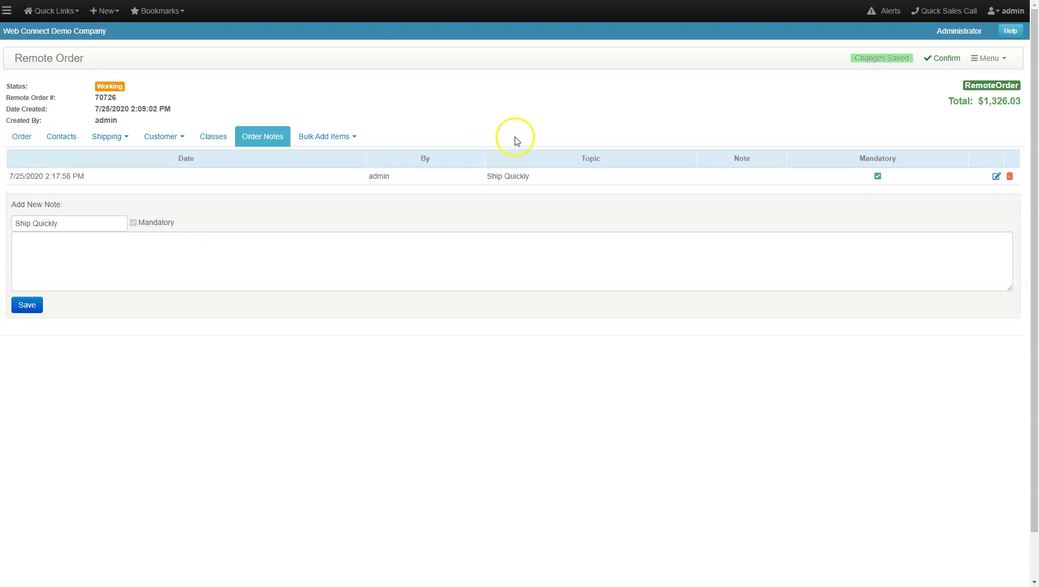
Return to the main order details and review the item lines.
{"action": "left_click", "coordinate": [29, 138]}
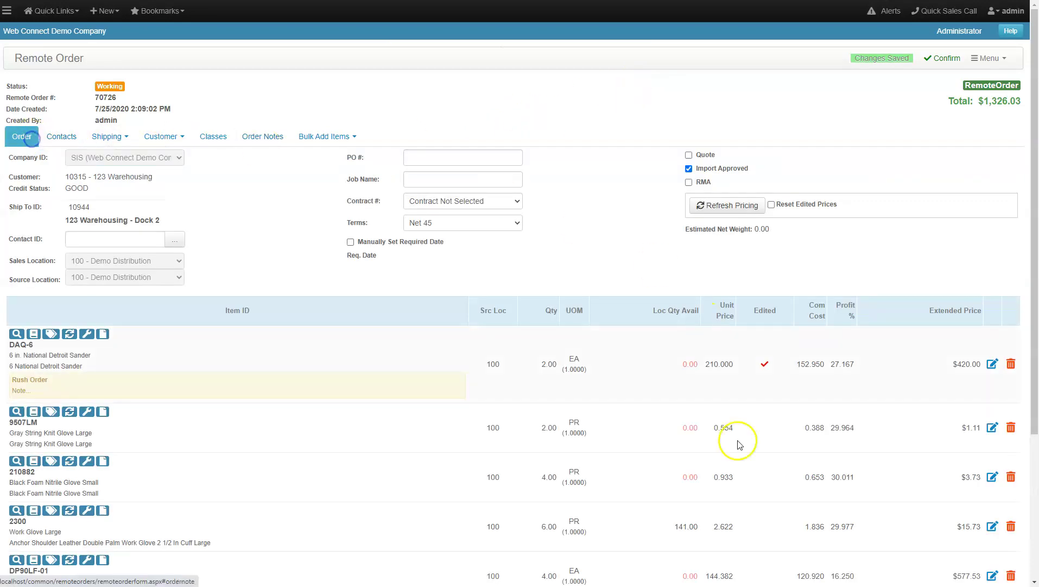
{"action": "scroll", "coordinate": [731, 475], "scroll_direction": "down", "scroll_amount": 3}
{"action": "scroll", "coordinate": [733, 476], "scroll_direction": "up", "scroll_amount": 3}
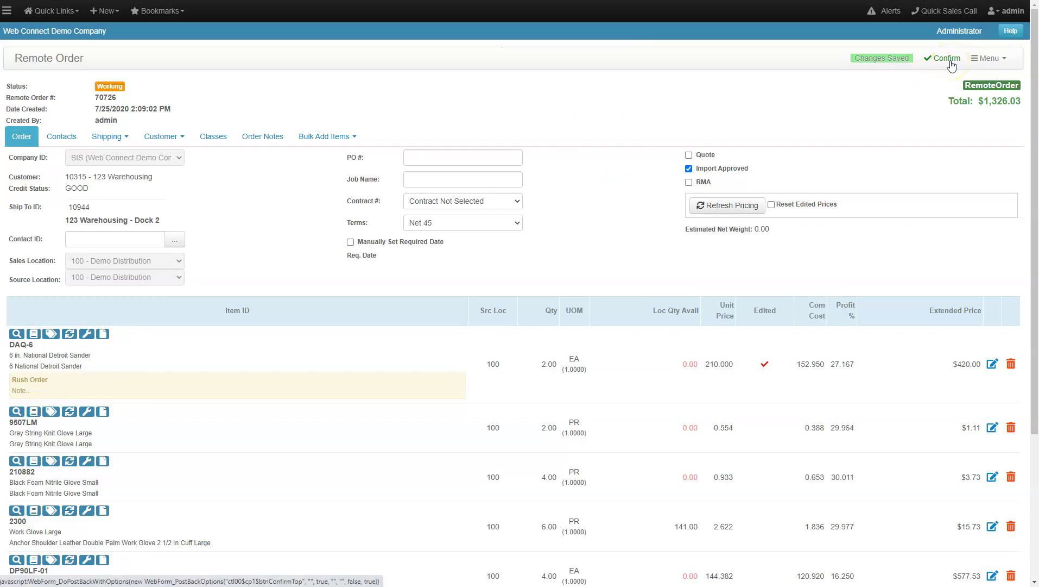
Review the recipient options for emailing the remote order, and close the email form without sending.
{"action": "left_click", "coordinate": [998, 56]}
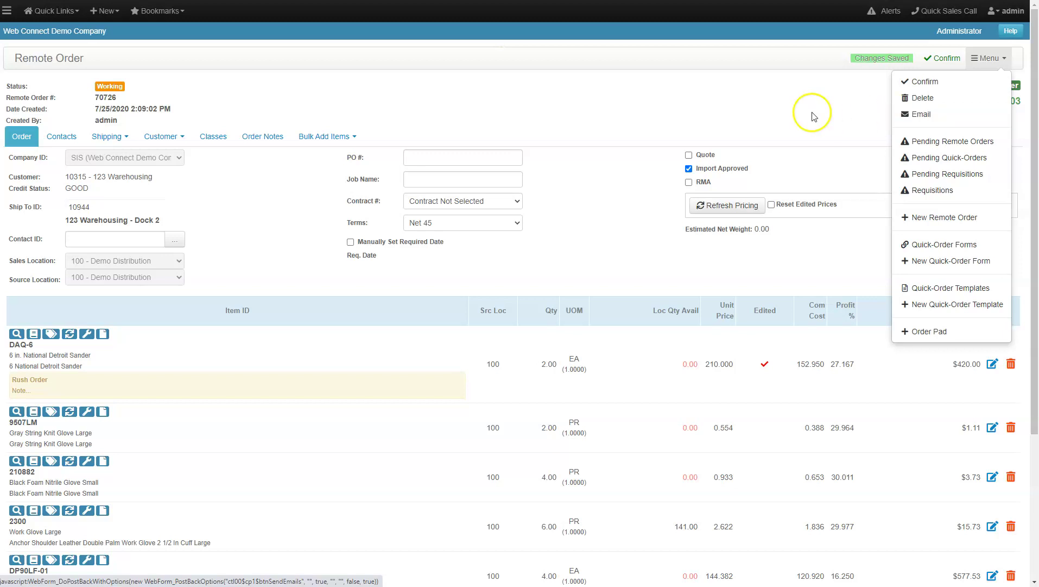
{"action": "left_click", "coordinate": [918, 115]}
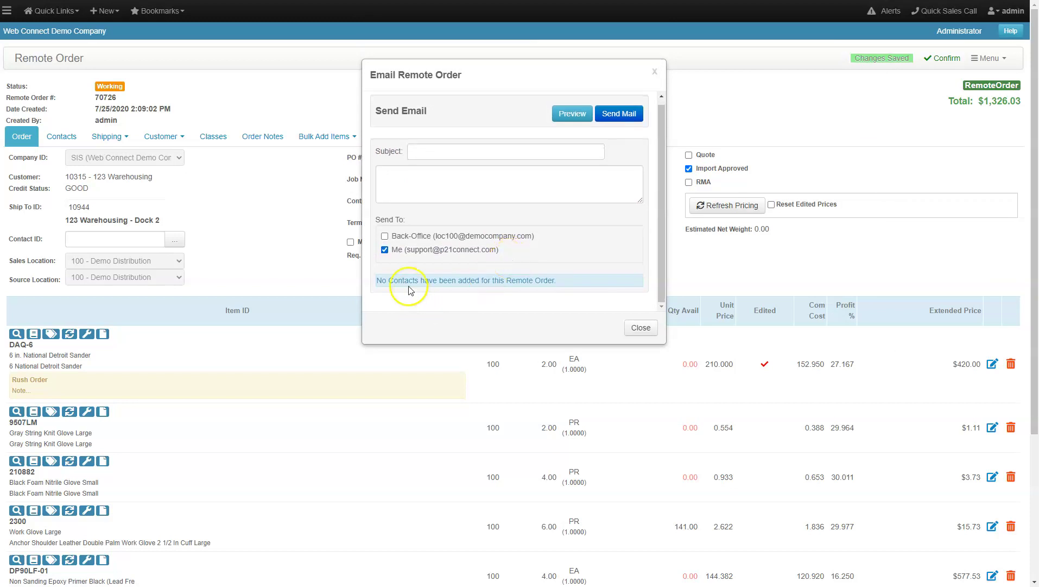
{"action": "left_click_drag", "start_coordinate": [382, 280], "coordinate": [460, 278]}
{"action": "left_click", "coordinate": [550, 281]}
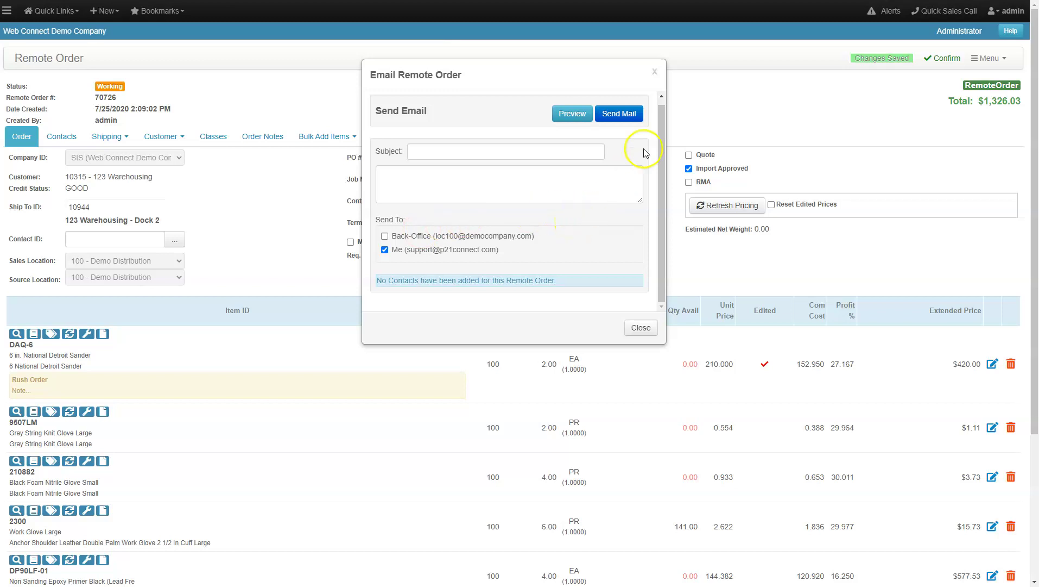
{"action": "left_click", "coordinate": [654, 73]}
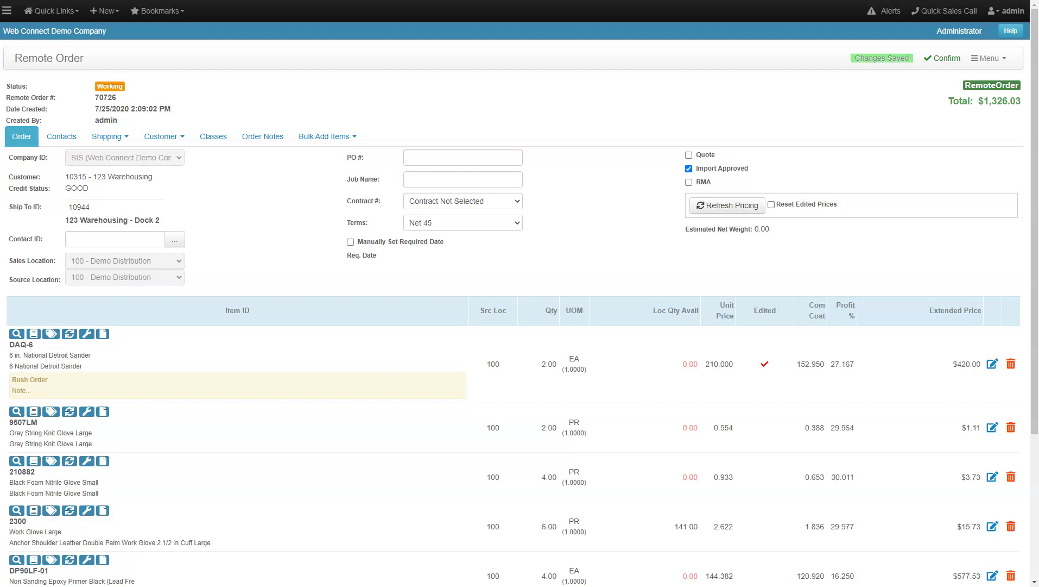
Examine the sample order acknowledgement PDF from header to total, and put its window away.
{"action": "left_click_drag", "start_coordinate": [76, 35], "coordinate": [466, 72]}
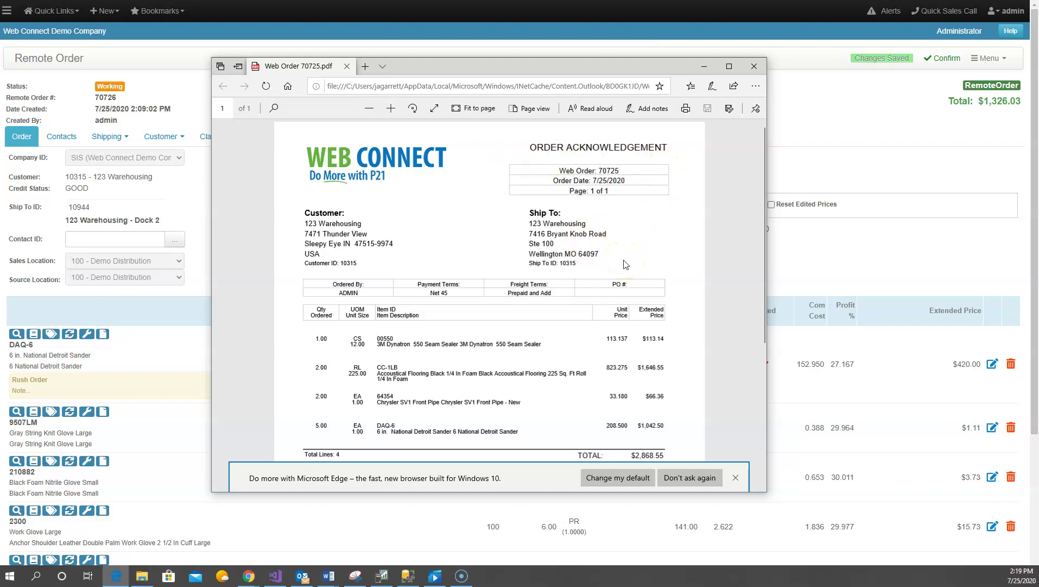
{"action": "scroll", "coordinate": [624, 264], "scroll_direction": "down", "scroll_amount": 3}
{"action": "scroll", "coordinate": [624, 265], "scroll_direction": "up", "scroll_amount": 3}
{"action": "scroll", "coordinate": [519, 398], "scroll_direction": "down", "scroll_amount": 3}
{"action": "scroll", "coordinate": [521, 400], "scroll_direction": "up", "scroll_amount": 3}
{"action": "scroll", "coordinate": [479, 375], "scroll_direction": "down", "scroll_amount": 3}
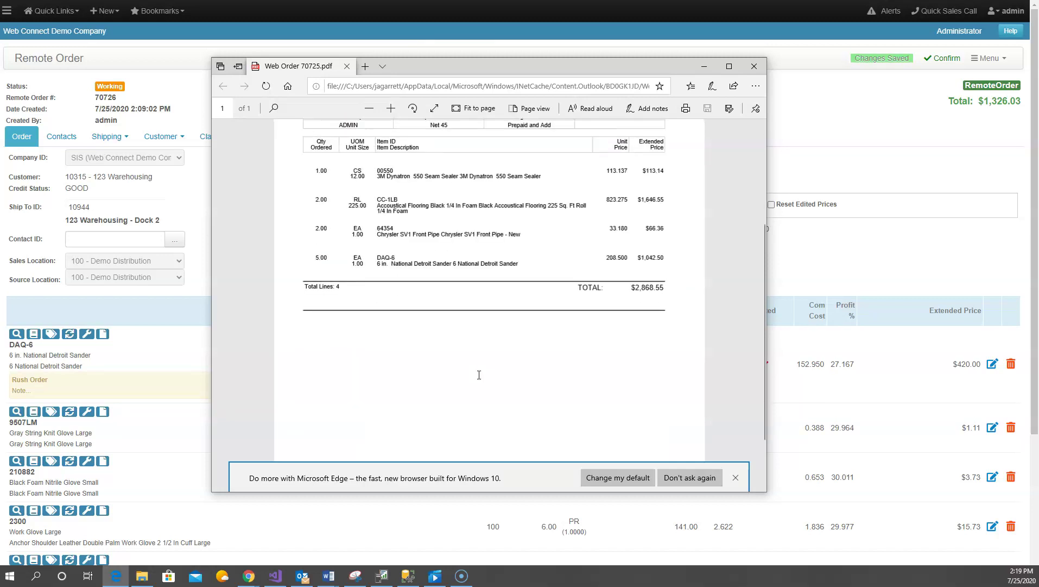
{"action": "scroll", "coordinate": [479, 375], "scroll_direction": "up", "scroll_amount": 3}
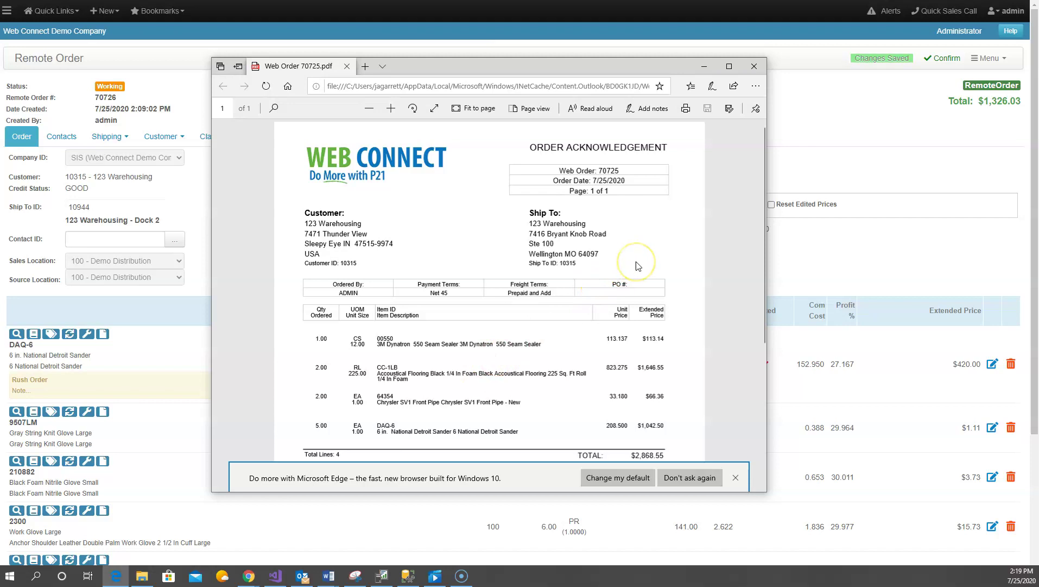
{"action": "left_click", "coordinate": [705, 66]}
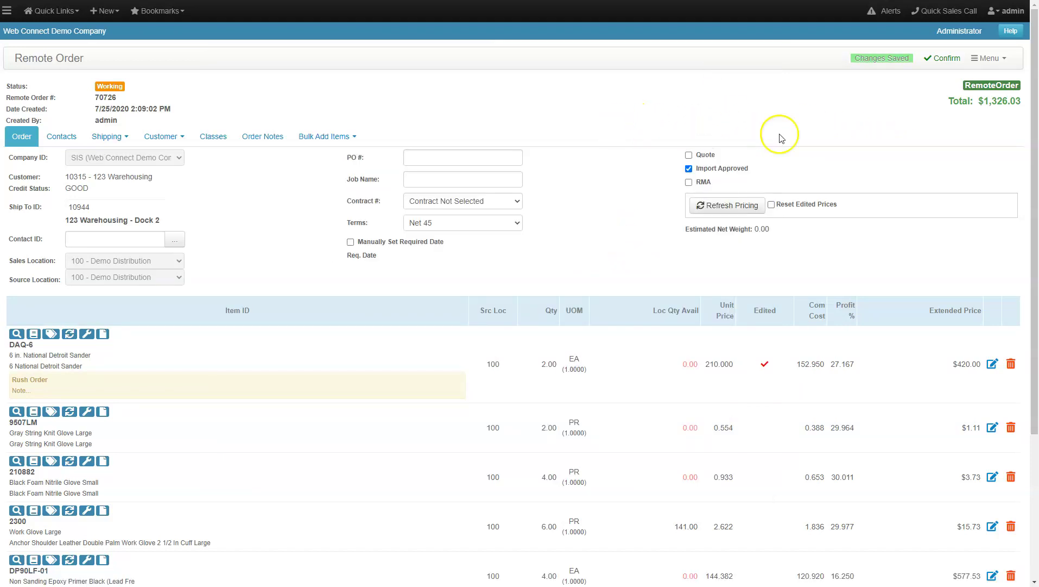
Try to confirm the remote order for import without a PO number.
{"action": "left_click", "coordinate": [947, 61]}
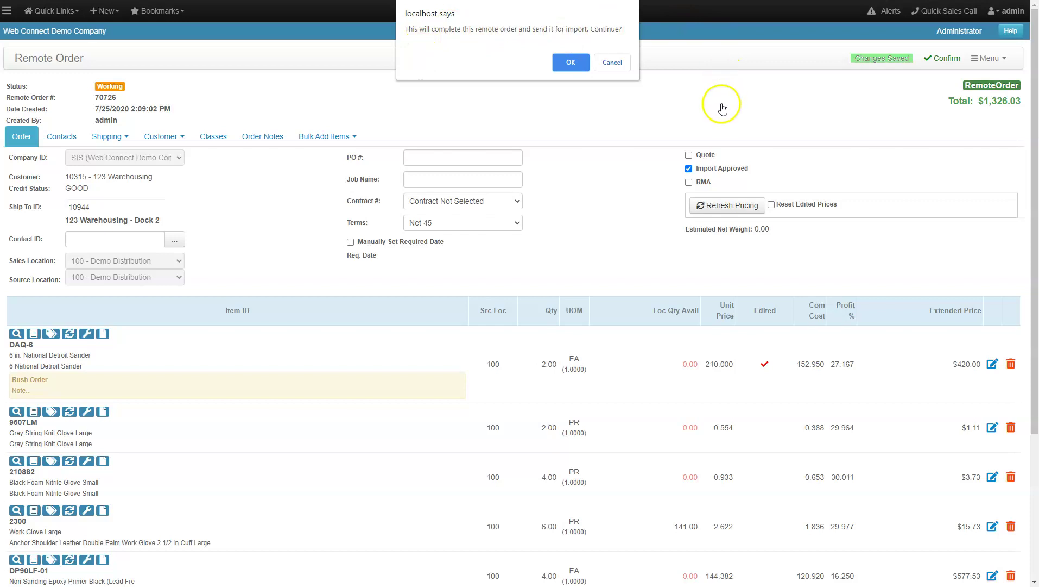
{"action": "left_click", "coordinate": [571, 63]}
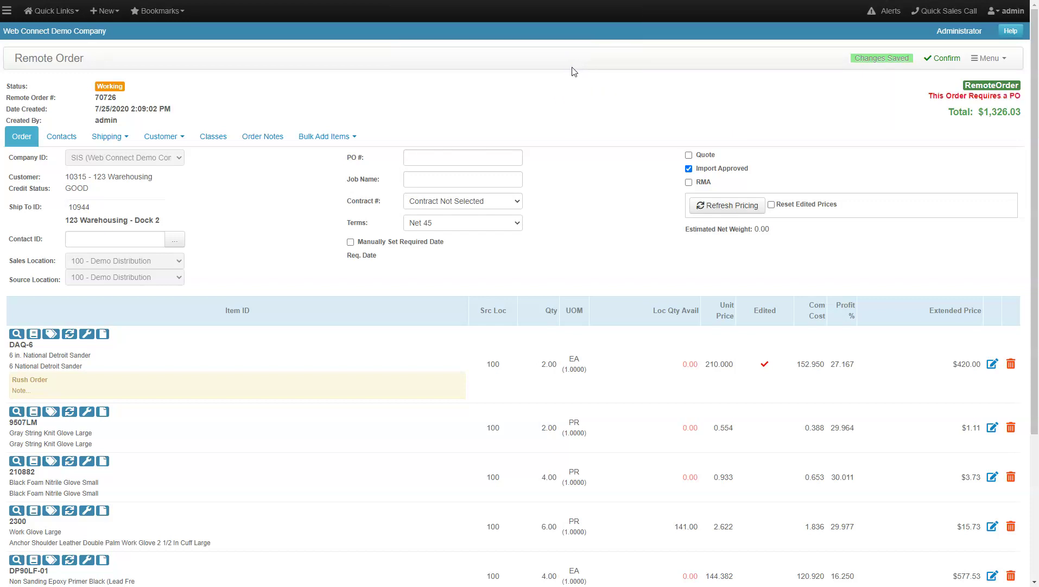
{"action": "left_click_drag", "start_coordinate": [926, 95], "coordinate": [1022, 96]}
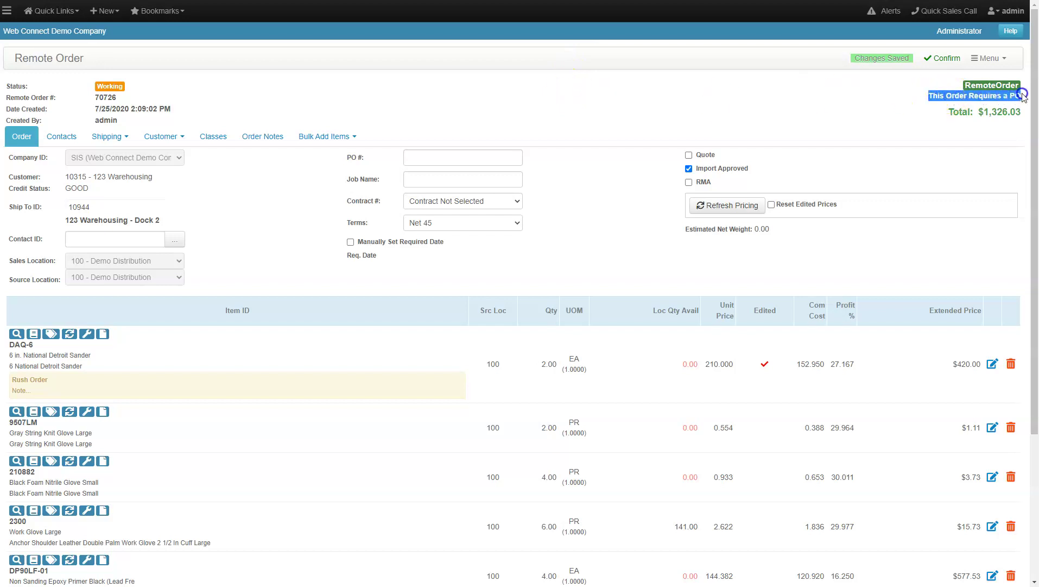
{"action": "left_click", "coordinate": [919, 104]}
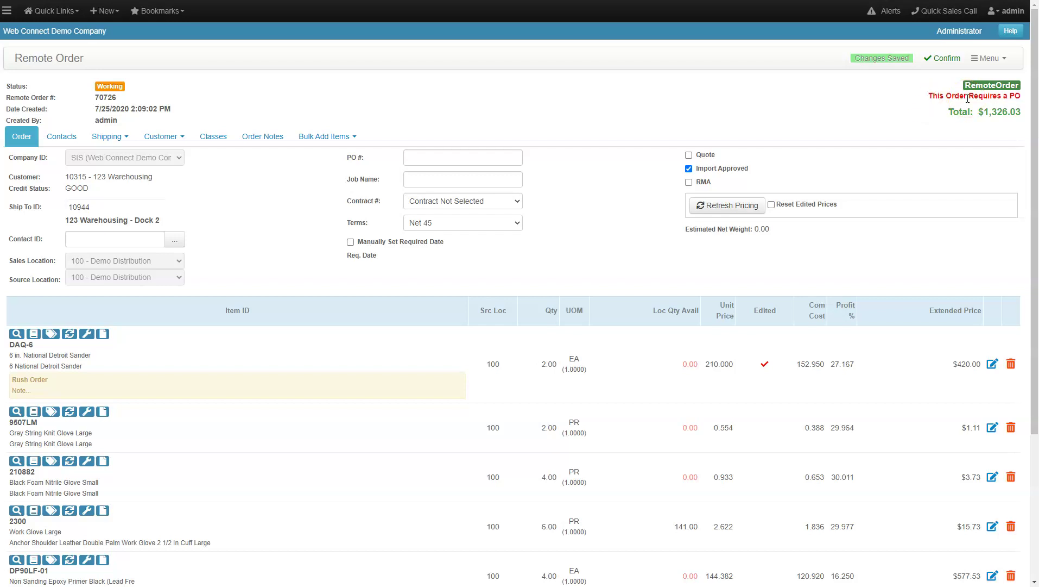
{"action": "left_click", "coordinate": [848, 109]}
Enter the purchase order number on the order, and confirm the order to send it for import.
{"action": "left_click", "coordinate": [463, 157]}
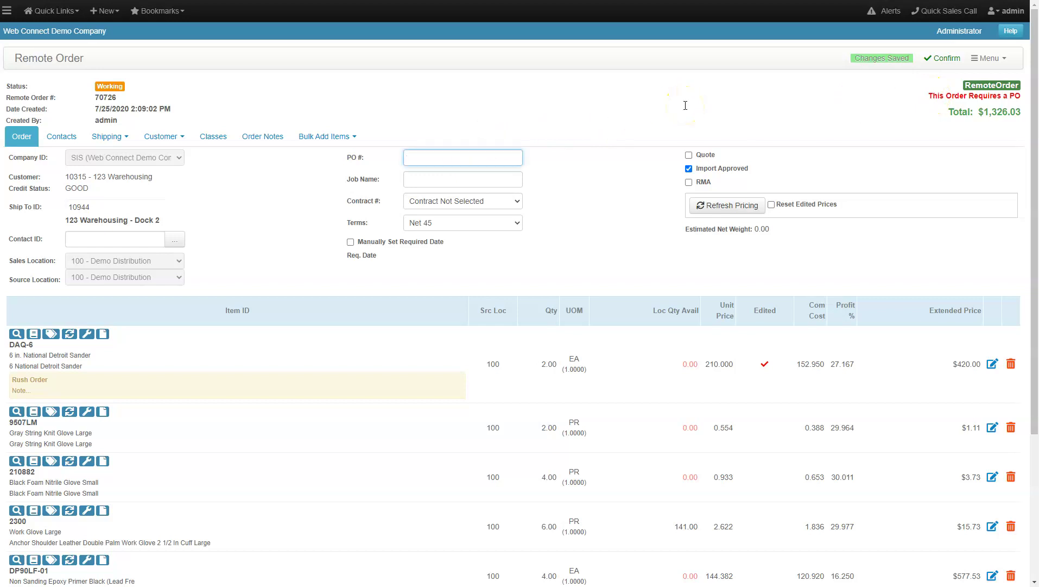
{"action": "type", "text": "PO #1"}
{"action": "left_click", "coordinate": [942, 58]}
{"action": "left_click", "coordinate": [571, 64]}
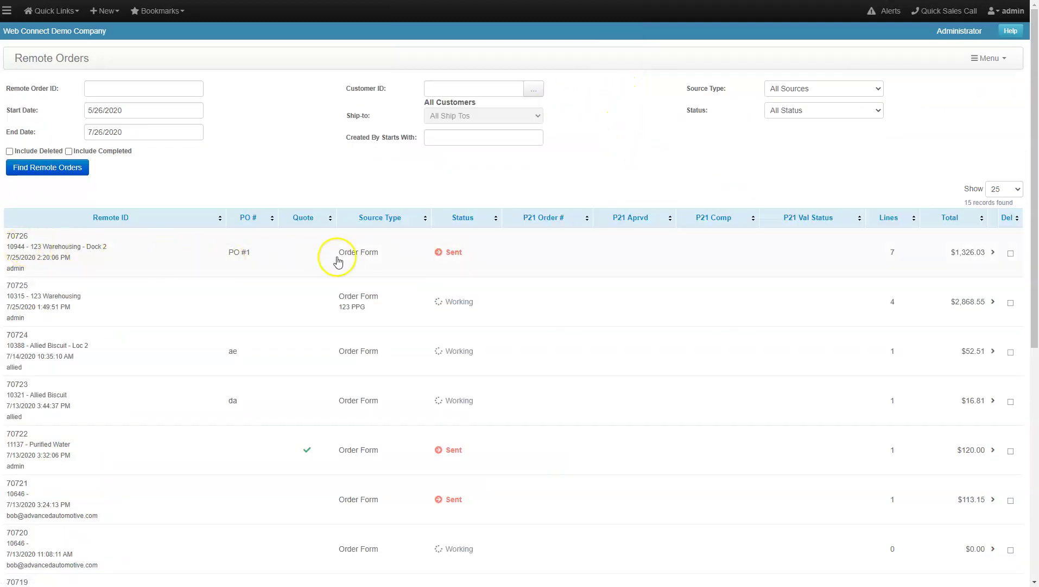
Review the remote orders list, including the order statuses and the P21 import columns.
{"action": "scroll", "coordinate": [654, 349], "scroll_direction": "down", "scroll_amount": 6}
{"action": "scroll", "coordinate": [654, 350], "scroll_direction": "up", "scroll_amount": 6}
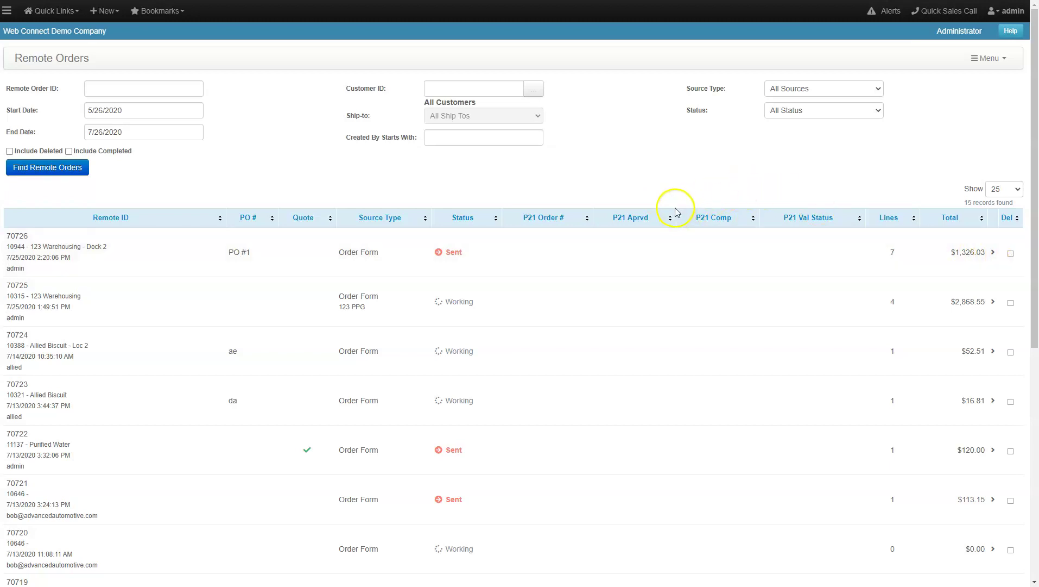
{"action": "scroll", "coordinate": [659, 252], "scroll_direction": "down", "scroll_amount": 5}
{"action": "scroll", "coordinate": [660, 251], "scroll_direction": "up", "scroll_amount": 5}
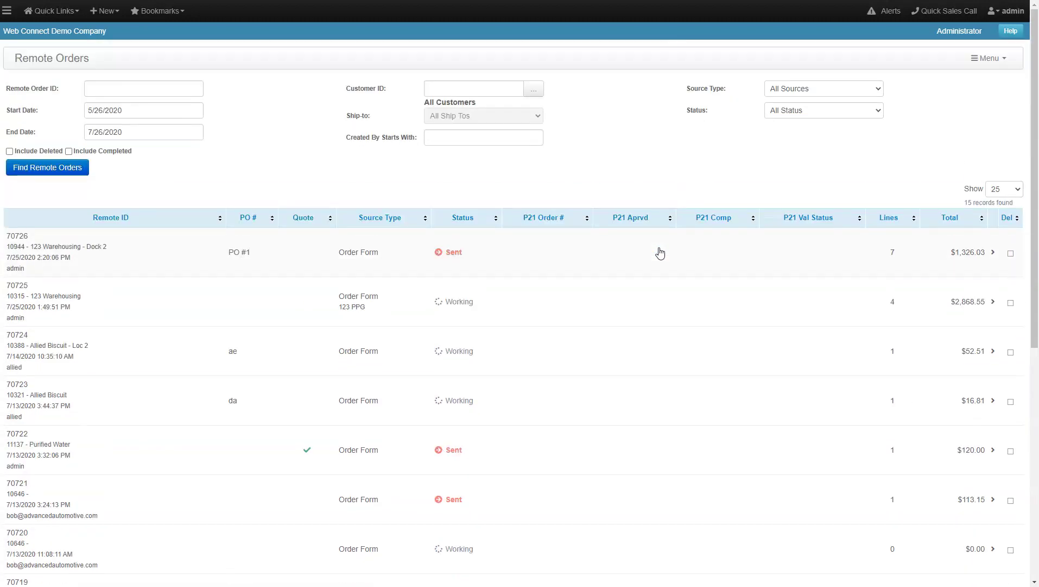
{"action": "left_click", "coordinate": [641, 164]}
Reopen the sent 123 Warehousing - Dock 2 order, dismiss its mandatory notes and review its status and available actions.
{"action": "left_click", "coordinate": [361, 255]}
{"action": "left_click", "coordinate": [629, 167]}
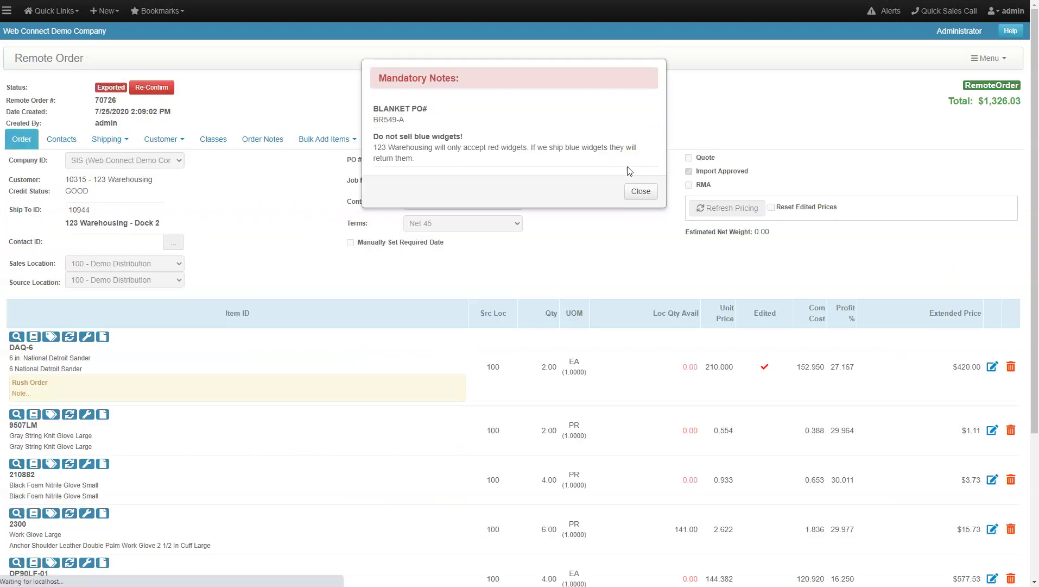
{"action": "left_click", "coordinate": [641, 194]}
{"action": "left_click", "coordinate": [988, 58]}
{"action": "left_click", "coordinate": [973, 86]}
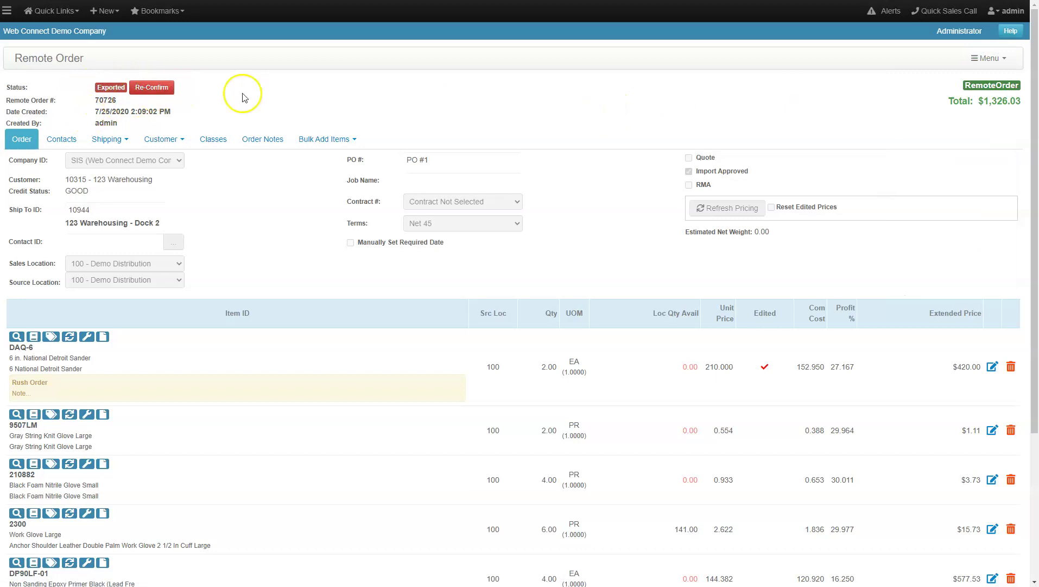
{"action": "left_click", "coordinate": [531, 98]}
{"action": "left_click", "coordinate": [17, 579]}
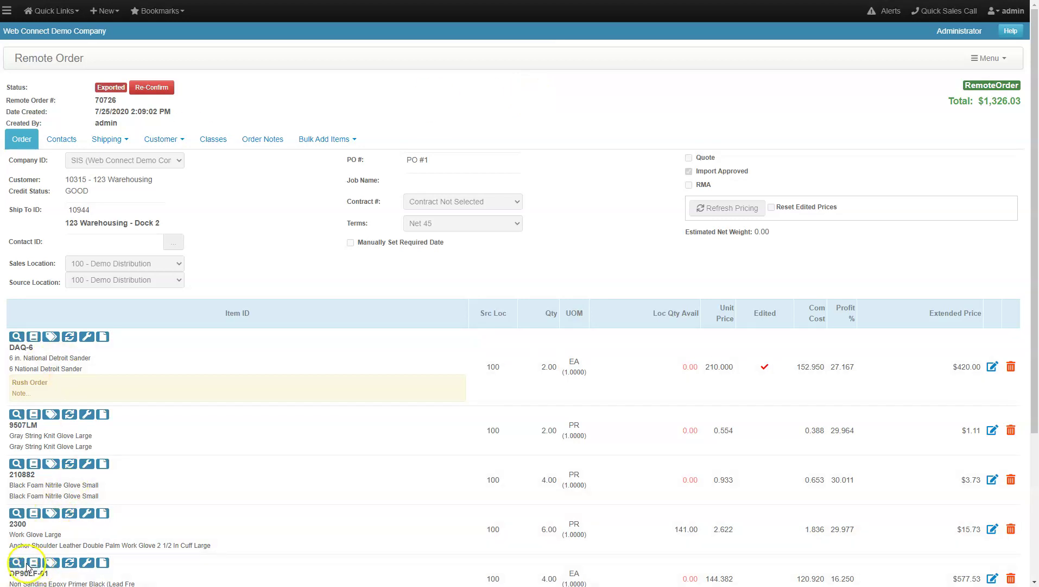